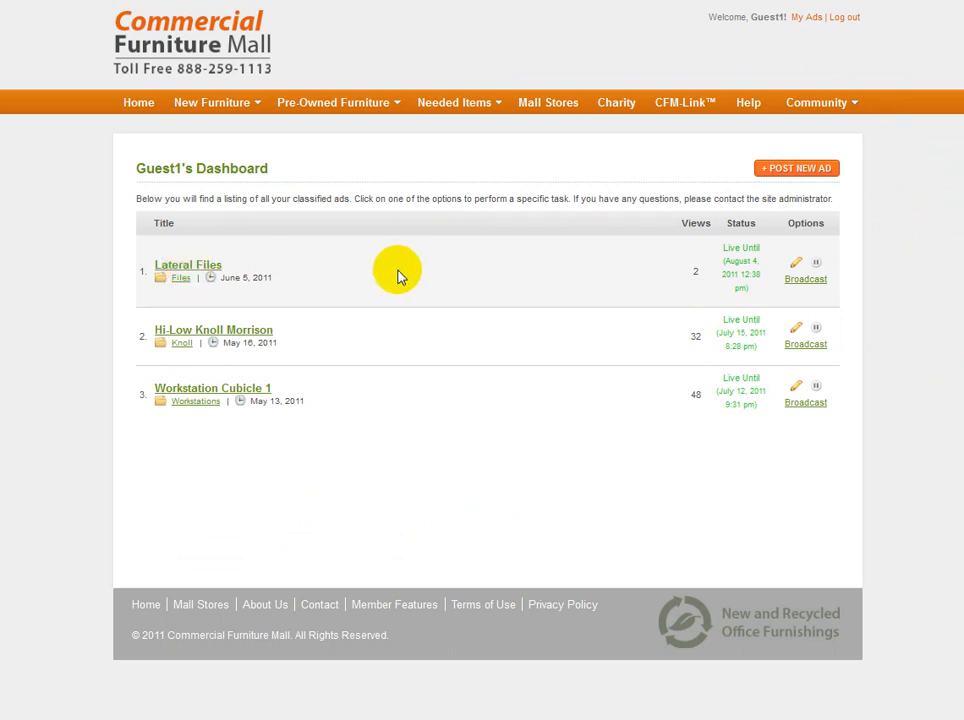
Start a new ad and set its category to Herman Miller under Workstations
left_click(813, 171)
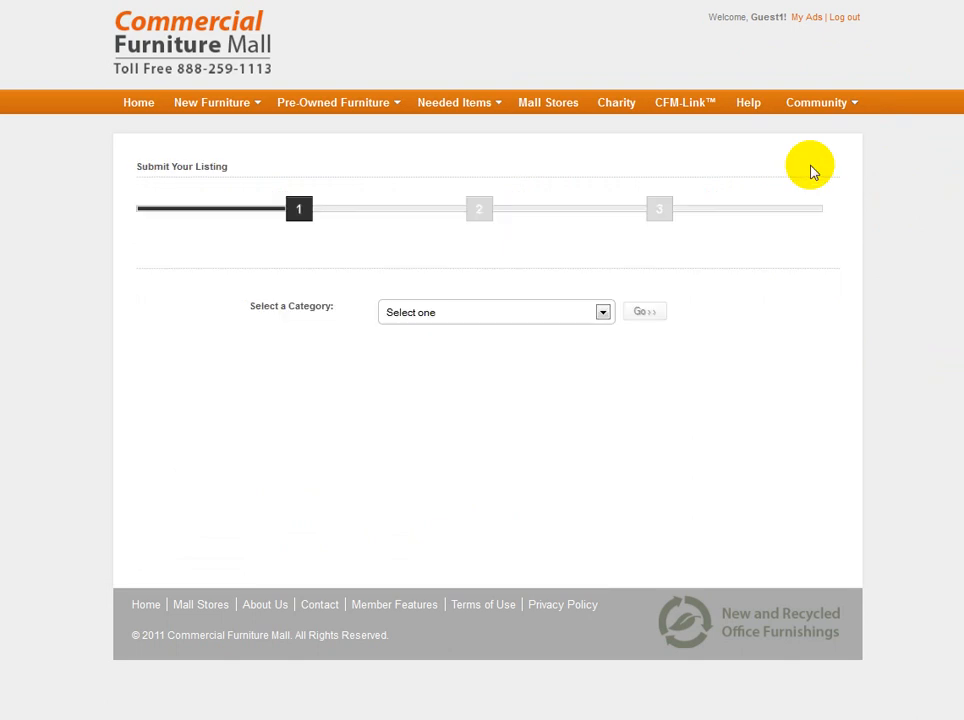
left_click(603, 313)
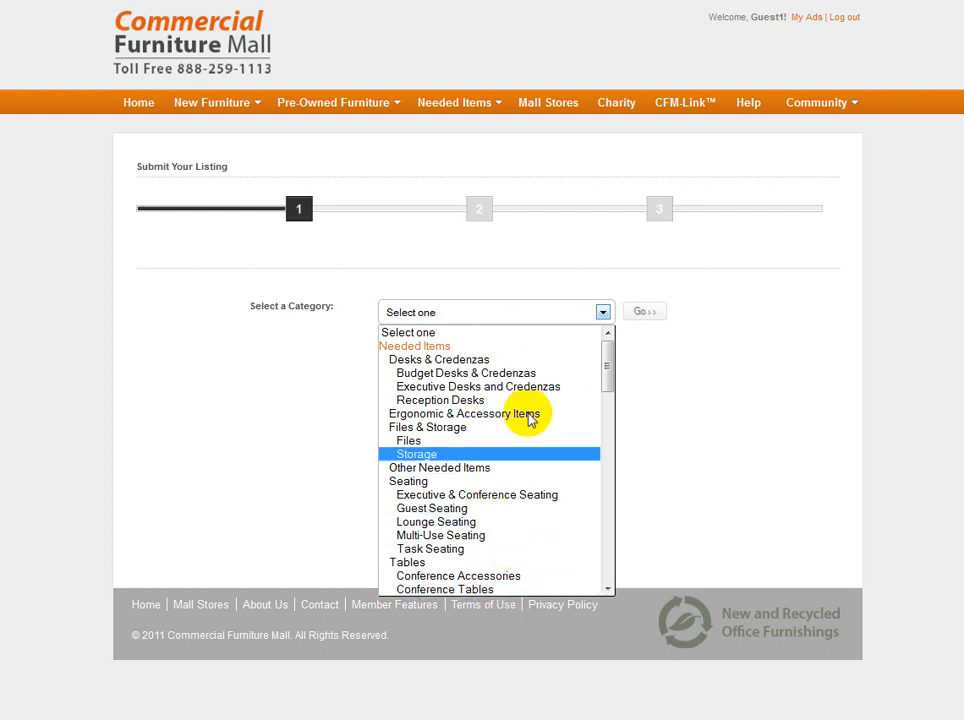
left_click_drag(607, 355, 611, 544)
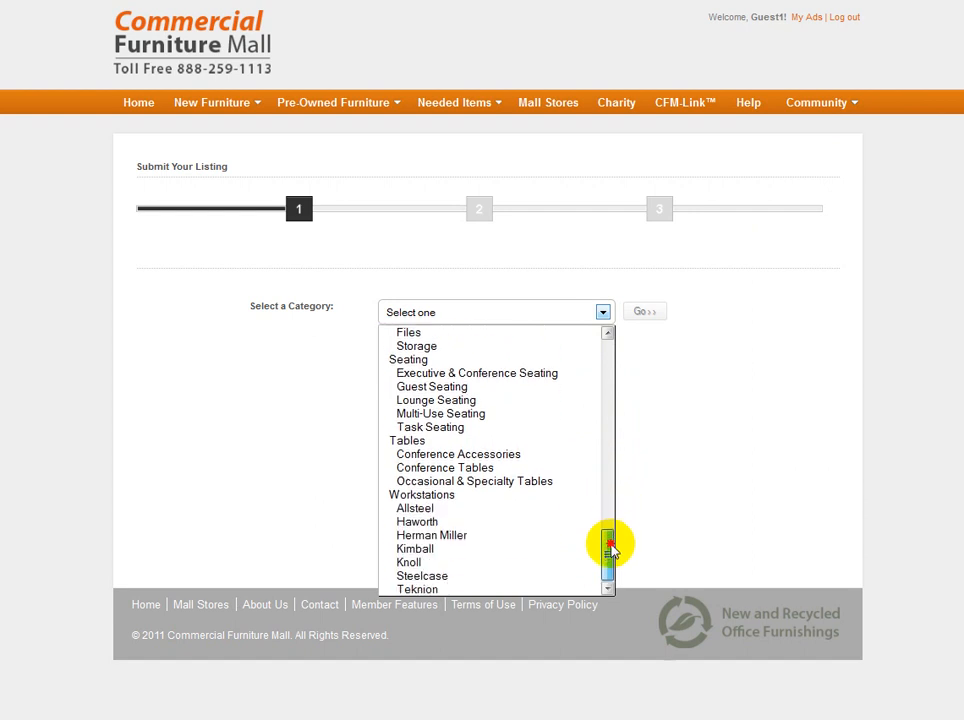
left_click(442, 538)
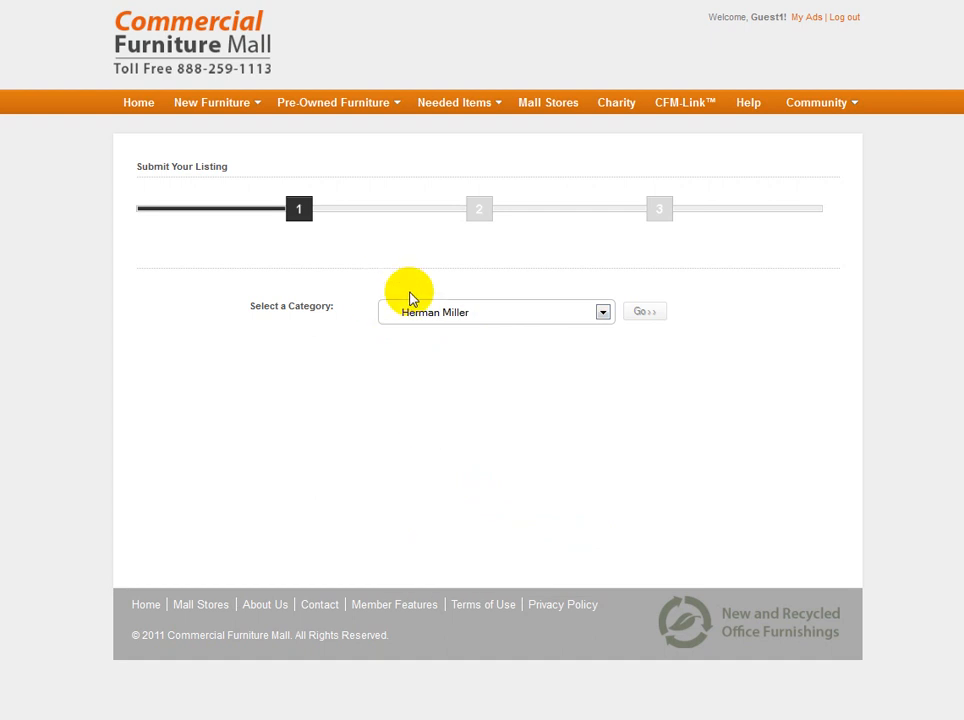
left_click(648, 318)
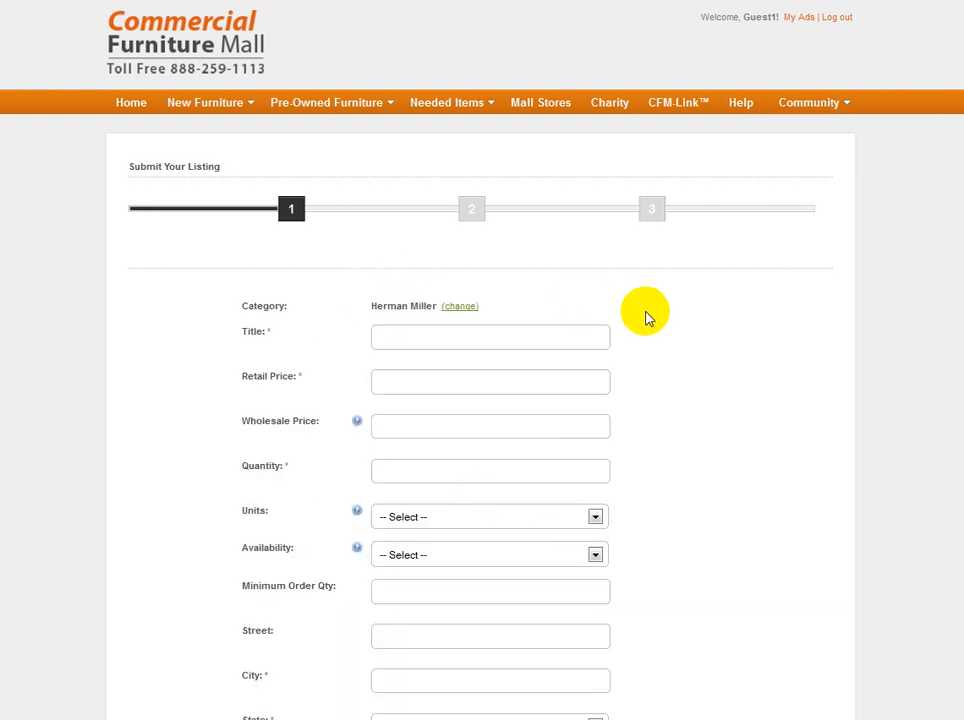
Enter "Herman Miller Workstations" as the listing title
scroll(646, 316, "down", 1)
left_click(467, 254)
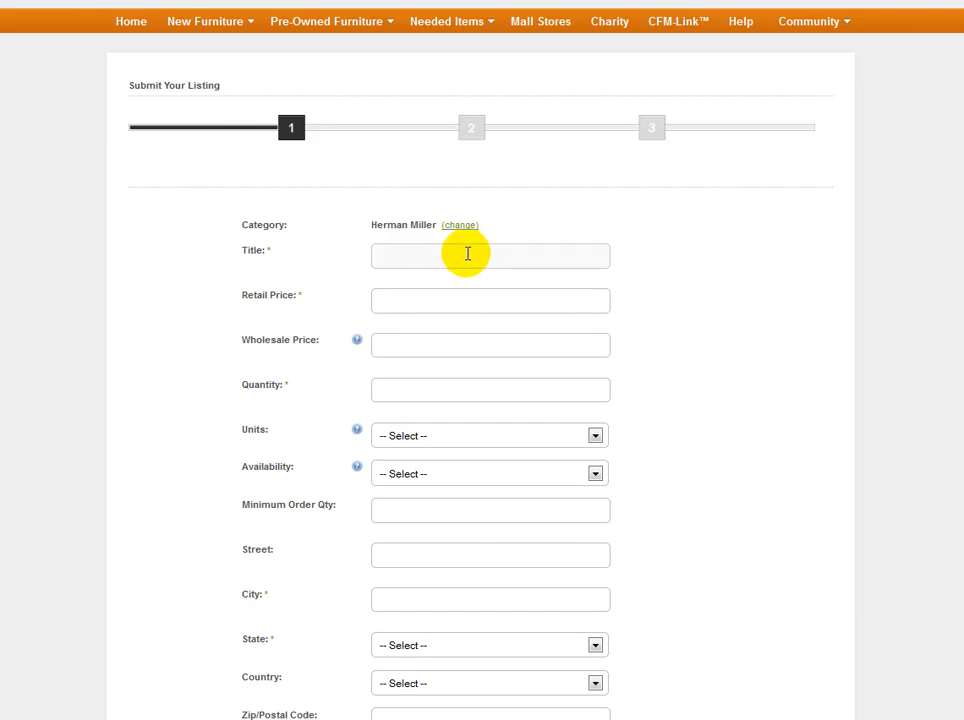
type("Workstations")
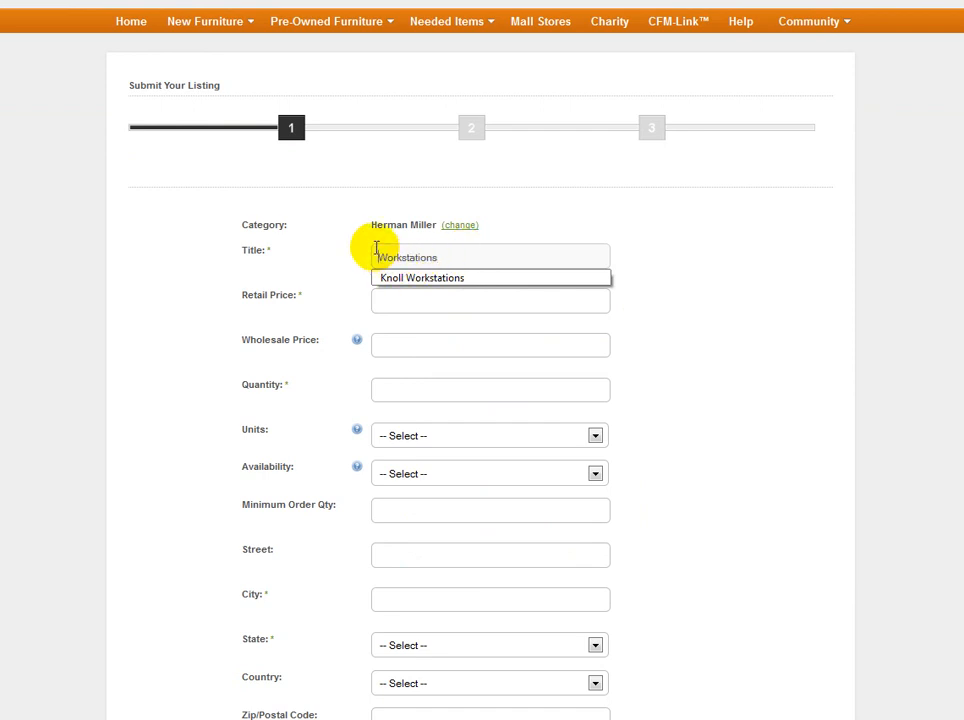
left_click(376, 248)
type("HM")
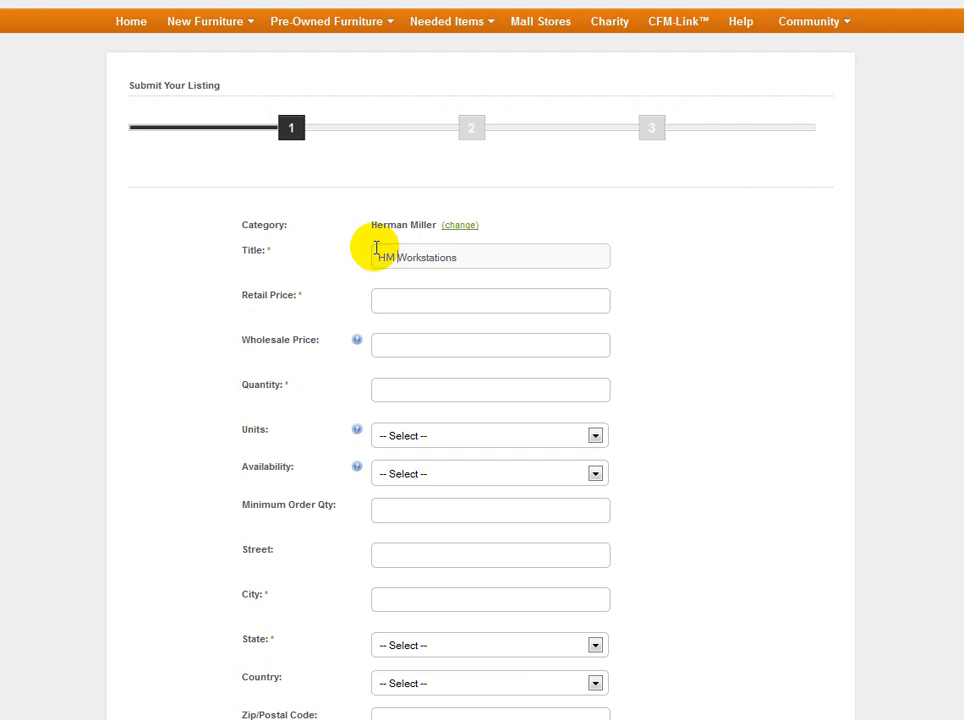
key("BackSpace")
key("BackSpace")
key("BackSpace")
type("Herman Miller")
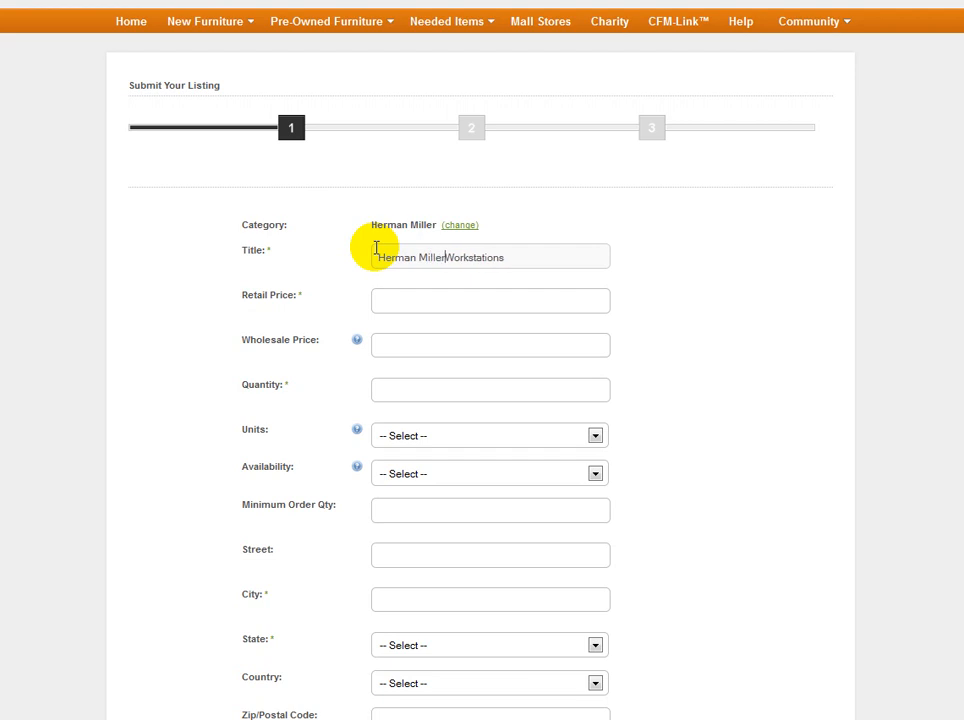
Set the retail price to 1295, the wholesale price to 650 and the quantity to 120
left_click(470, 298)
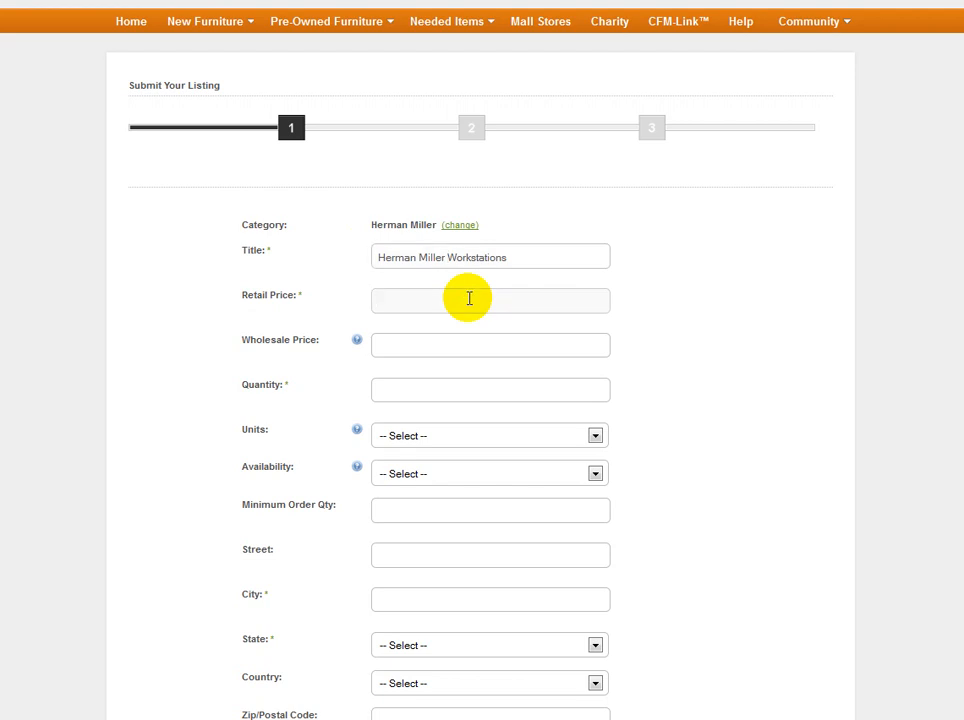
type("1295")
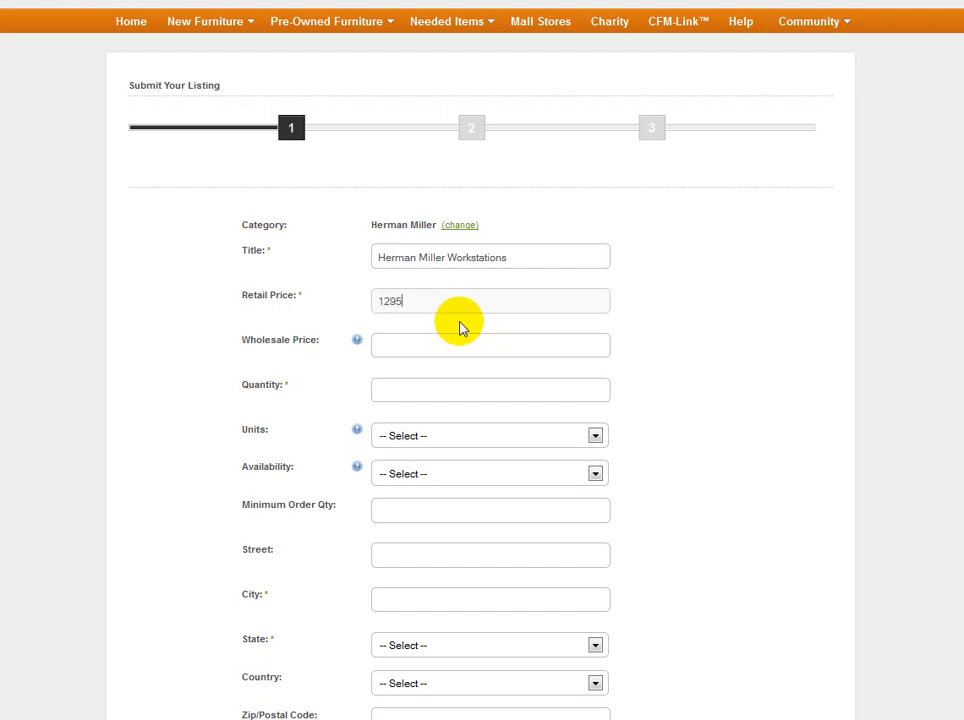
left_click(452, 343)
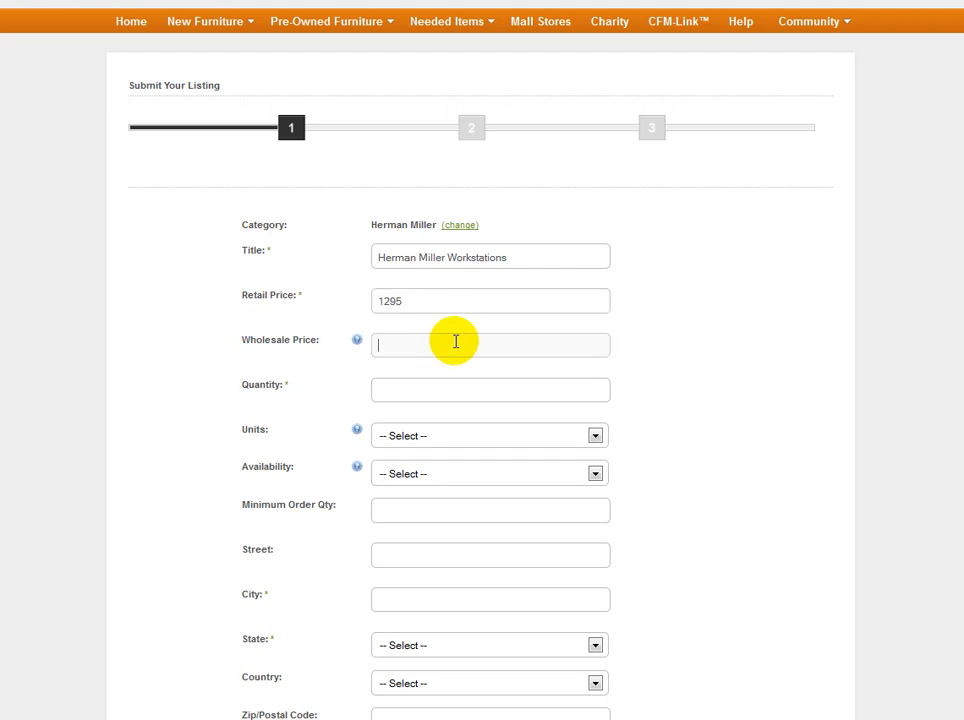
type("650")
left_click(445, 389)
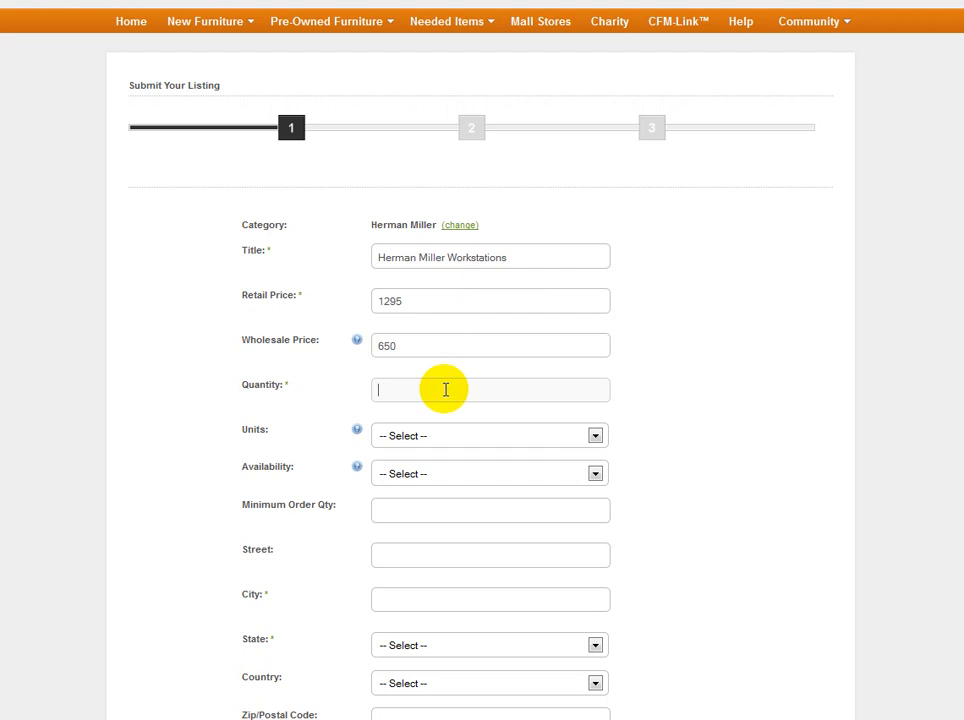
type("120")
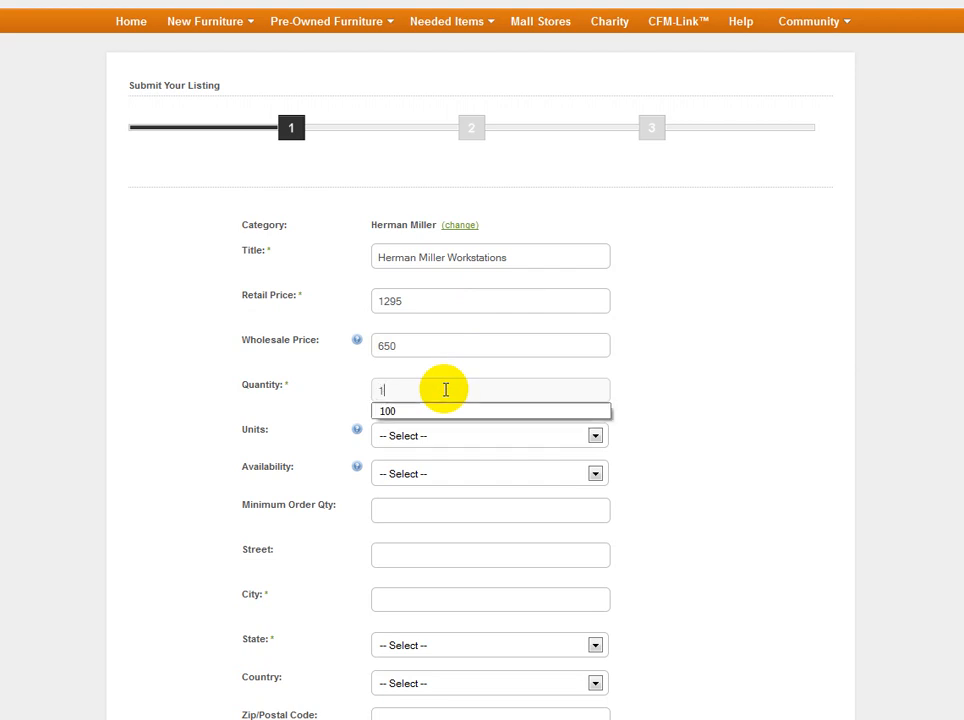
Set the units to Lot and the minimum order quantity to 40
left_click(596, 437)
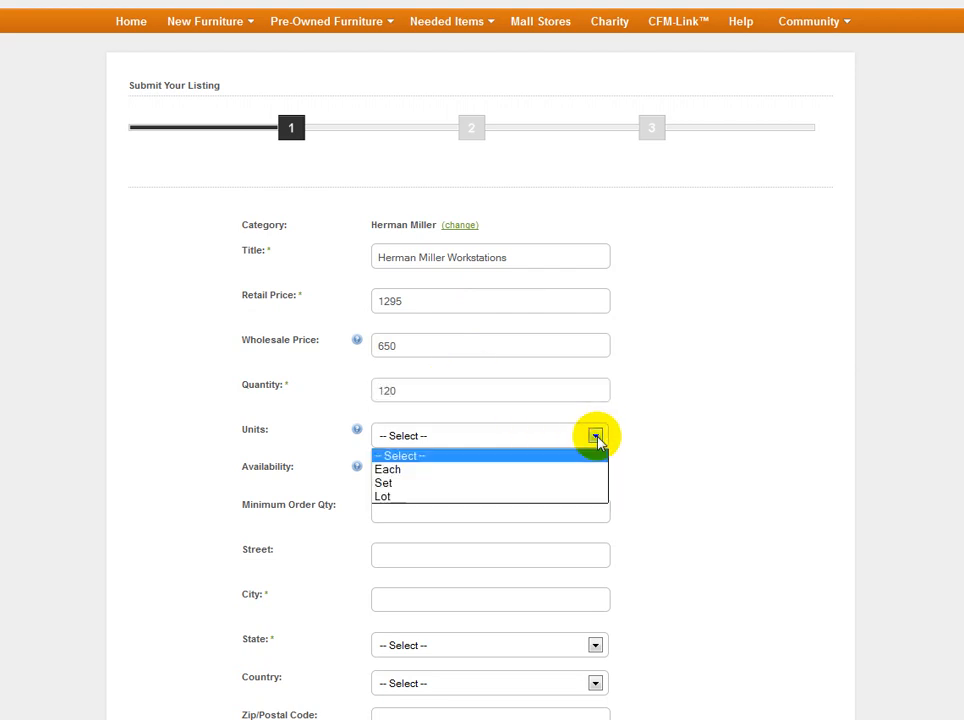
left_click(421, 497)
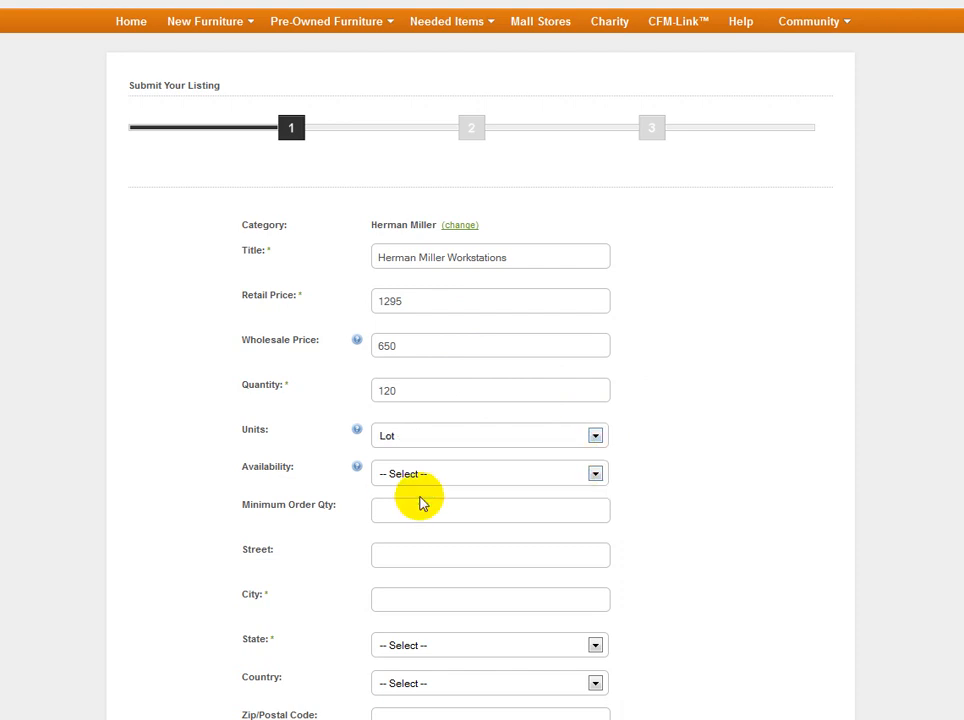
left_click(433, 510)
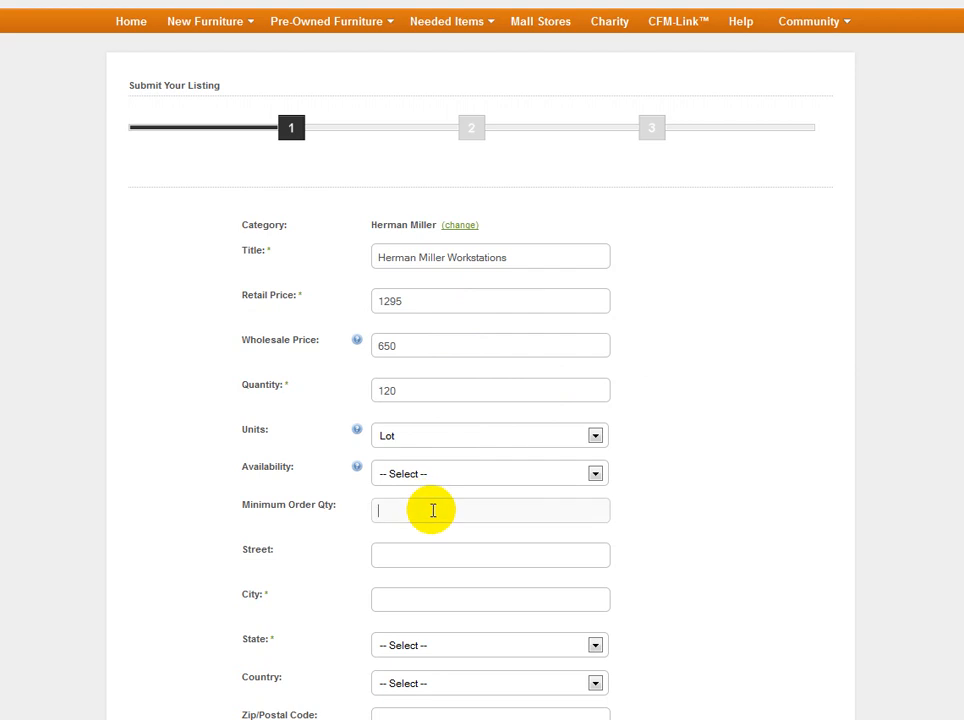
type("30")
key("BackSpace")
key("BackSpace")
type("40")
Leave the street blank and set both the city and the state to New York
left_click(454, 551)
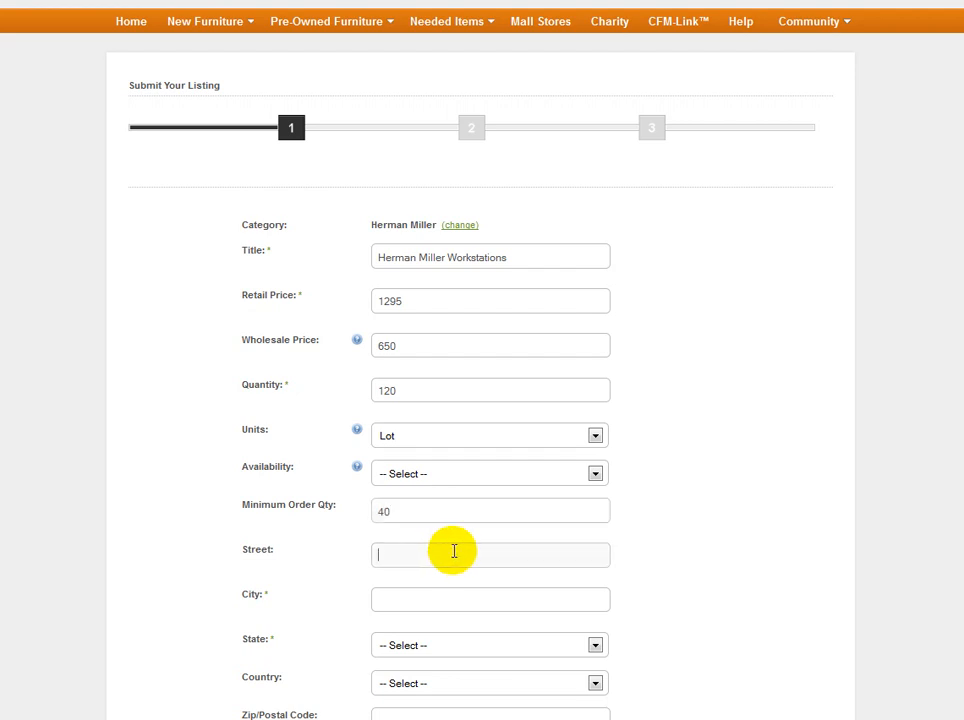
scroll(454, 551, "down", 5)
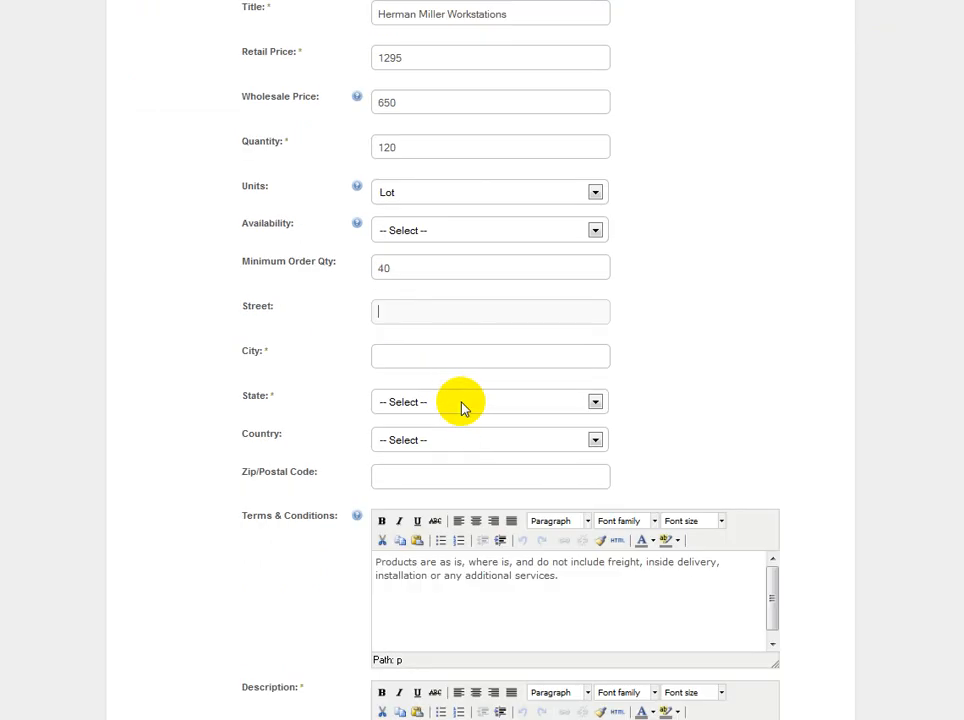
left_click(471, 353)
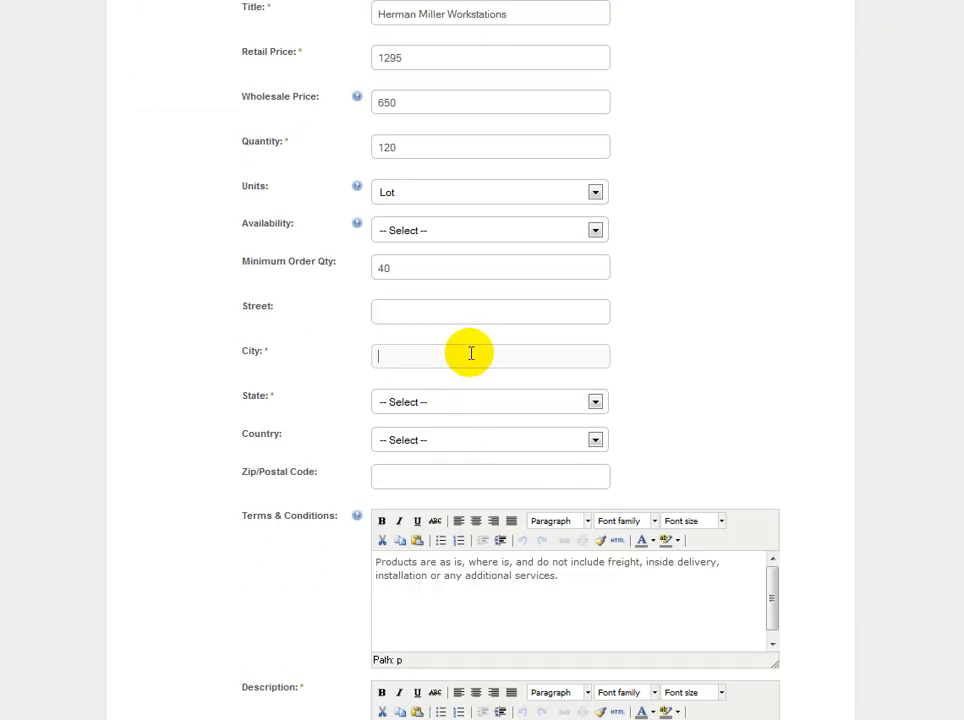
type("New York")
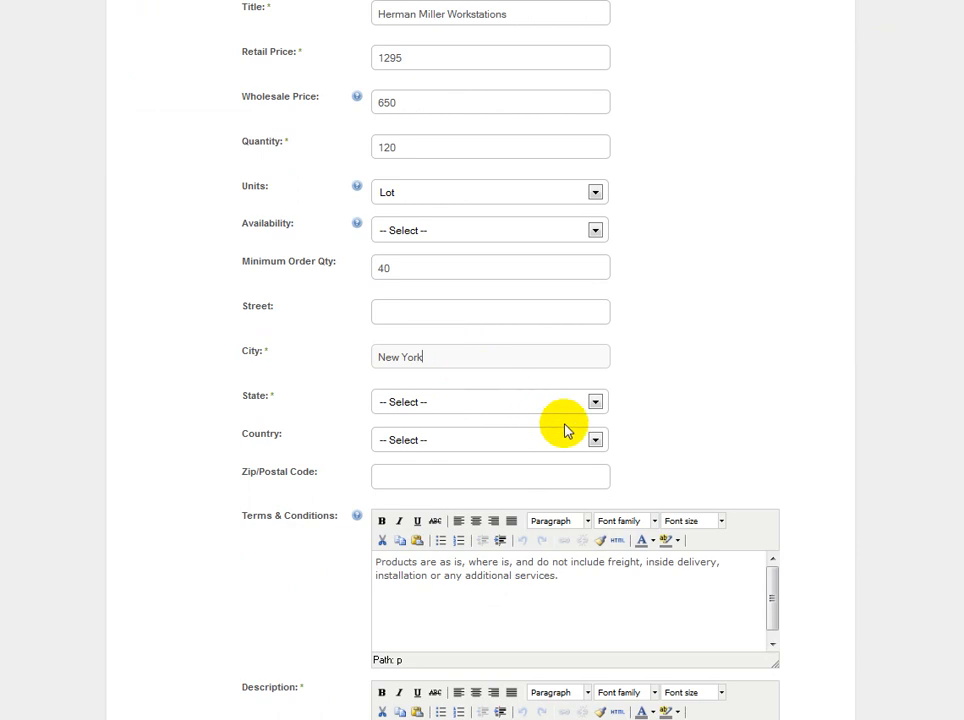
left_click(594, 401)
left_click_drag(603, 437, 592, 570)
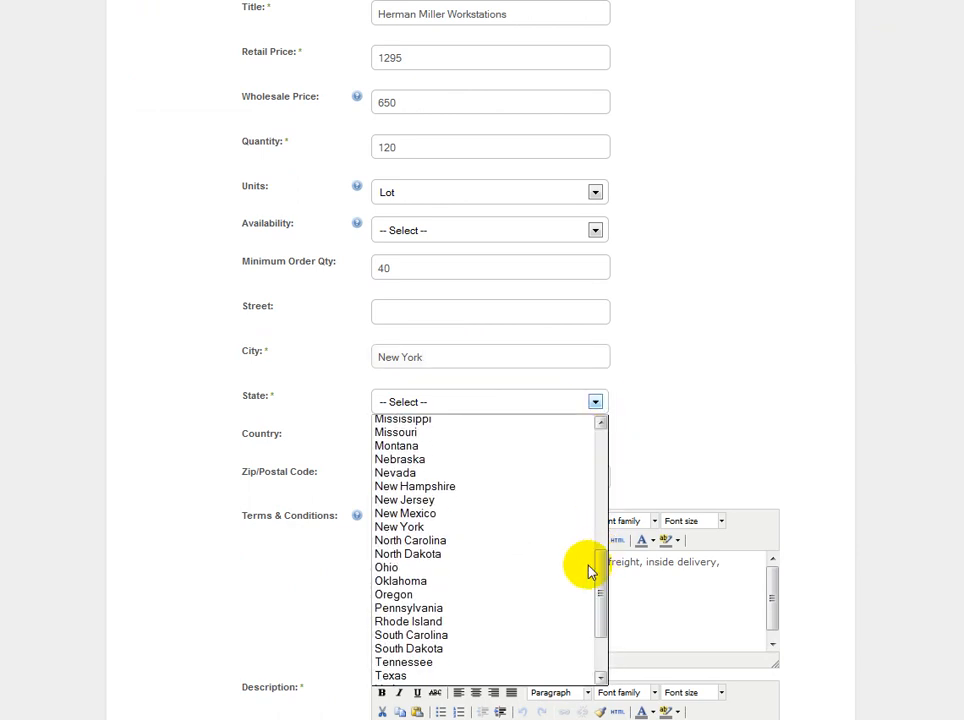
left_click(440, 533)
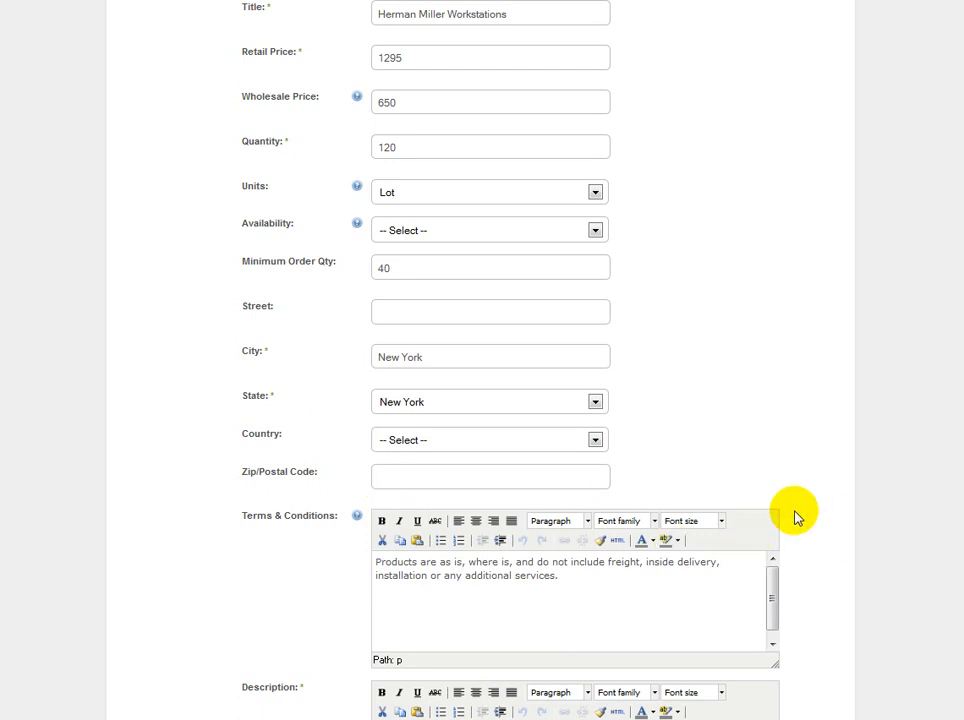
Replace the final period of the Terms & Conditions text with ", Nor any Taxes"
scroll(837, 518, "down", 5)
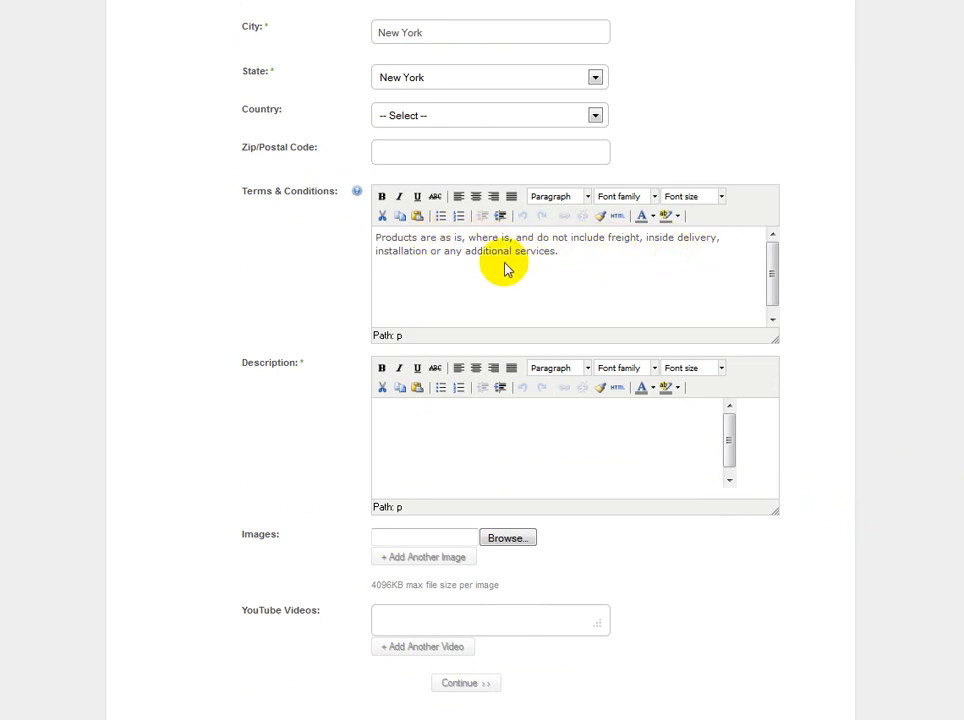
left_click(605, 258)
key("BackSpace")
type(", N")
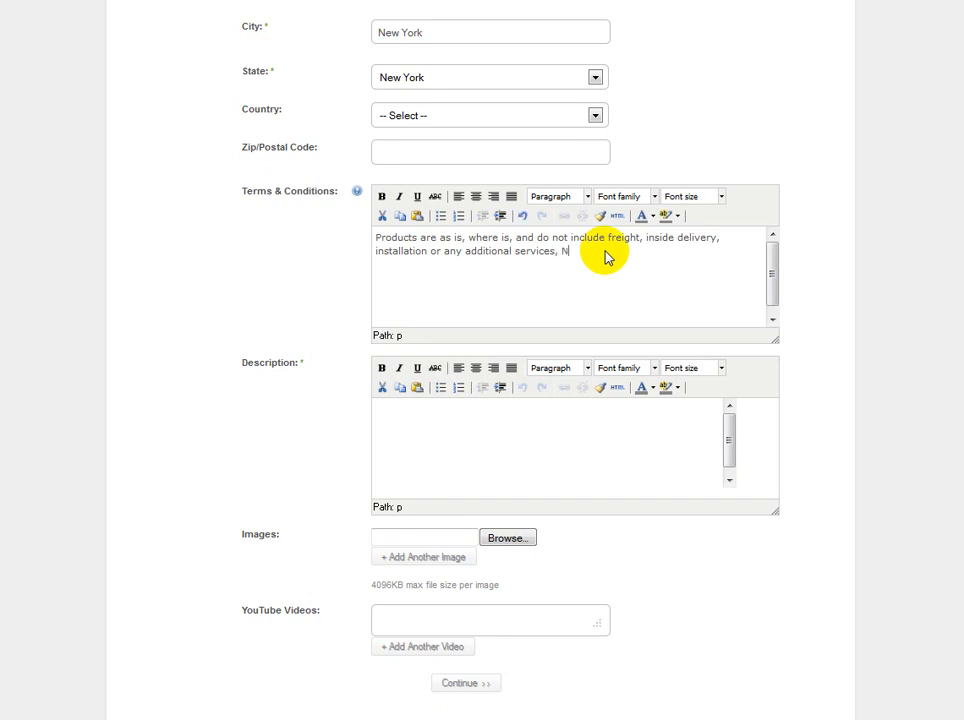
type("or any taxes")
Enter the listing description "Herman Miller Workstation Cubicles 8x8, Beige Fabric"
left_click(555, 448)
type("Herman Miller Workstation Cubicles")
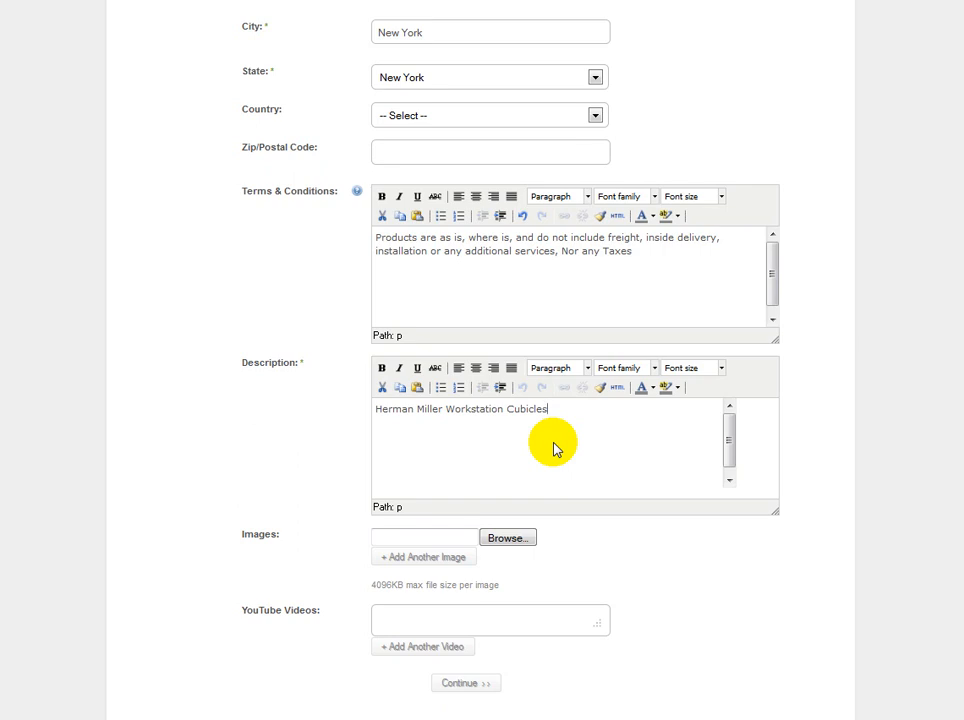
type("8x8, Beige Fabric")
Attach ExcelIcon.jpg from a subfolder of Caderra's Projects folder as a listing image and add another image slot
scroll(555, 504, "down", 2)
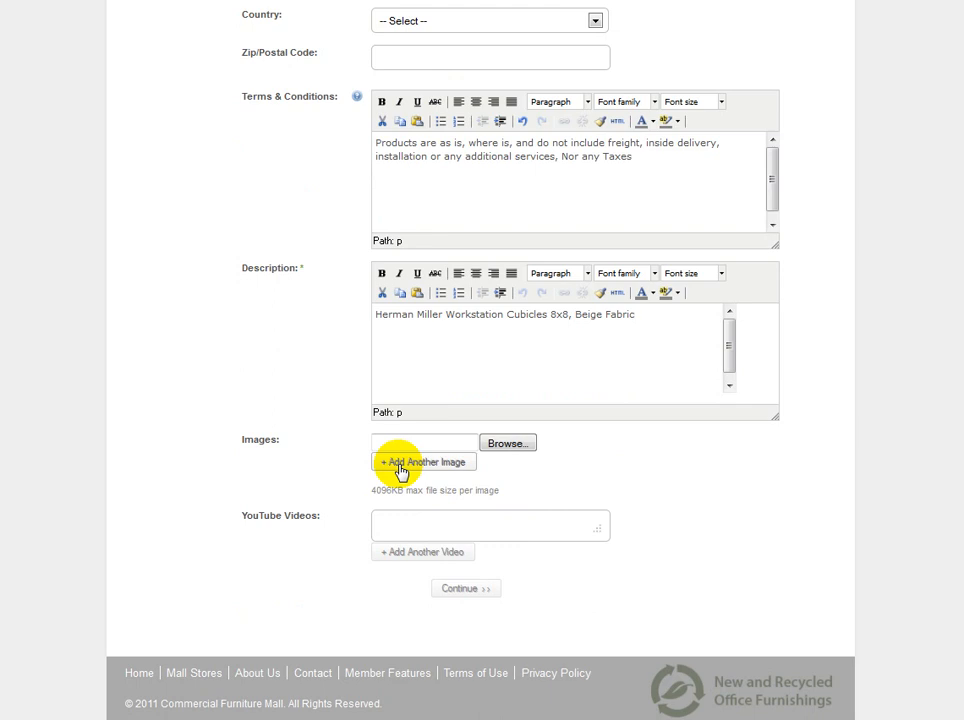
left_click(516, 446)
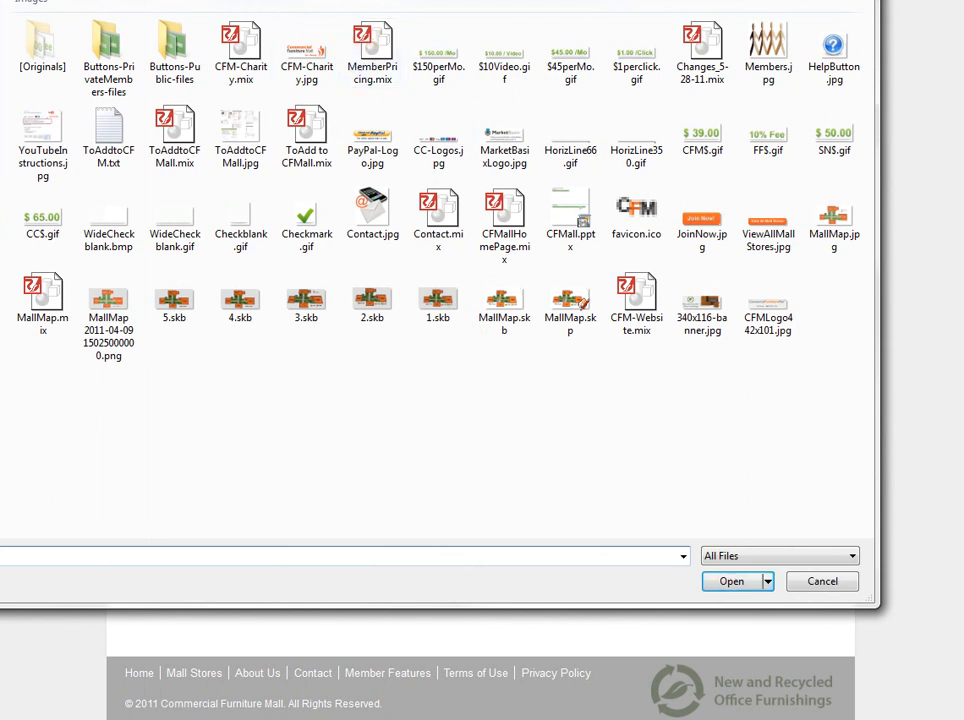
left_click(60, 0)
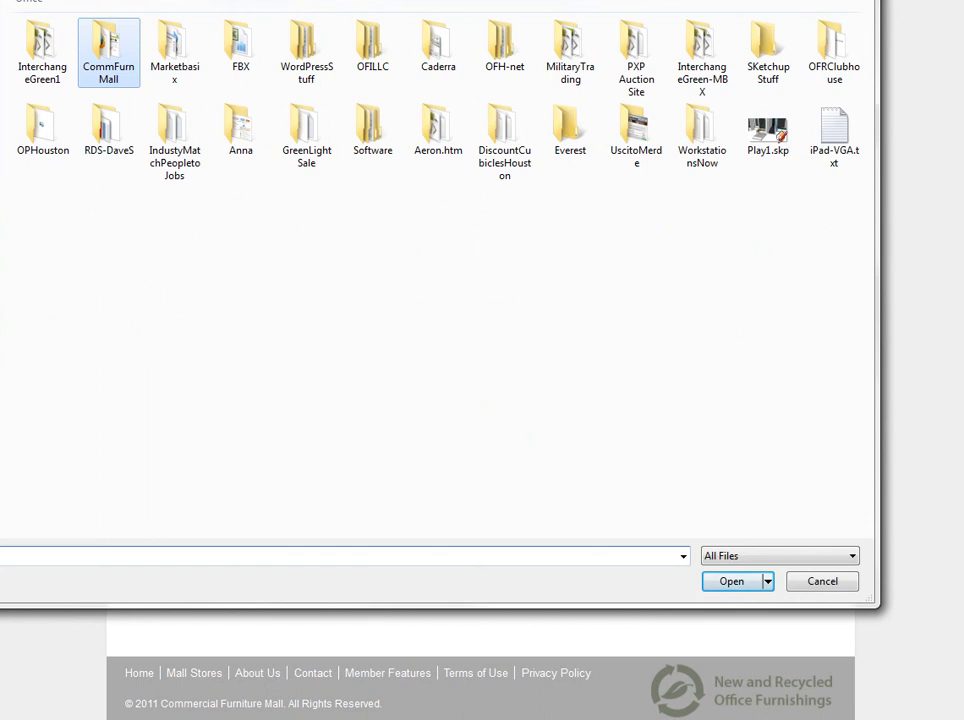
double_click(437, 45)
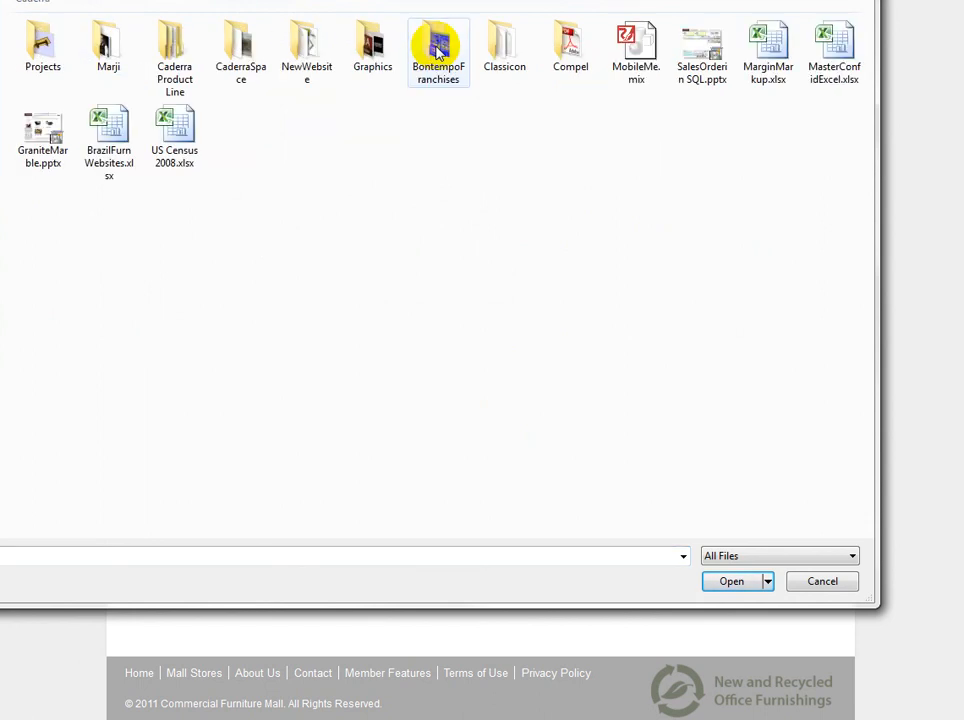
double_click(43, 45)
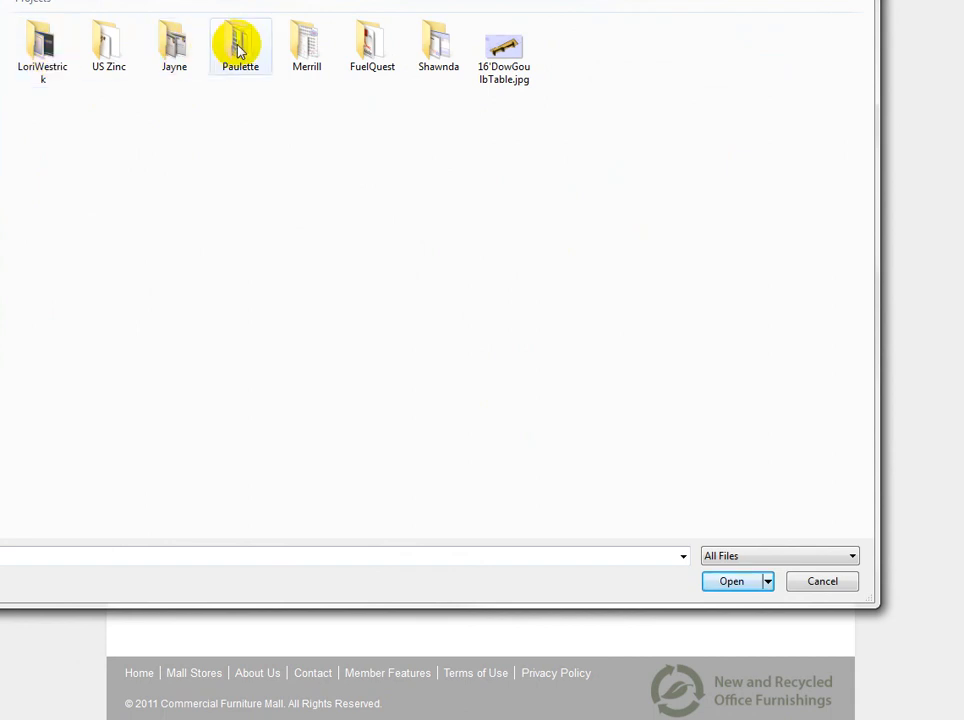
double_click(43, 50)
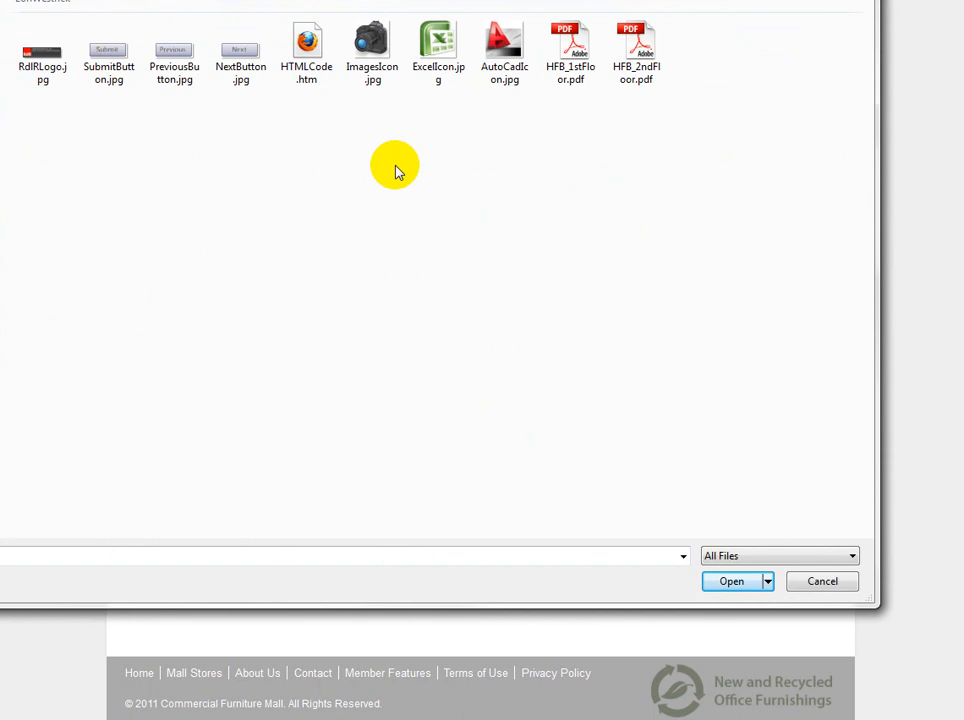
left_click(440, 45)
double_click(440, 45)
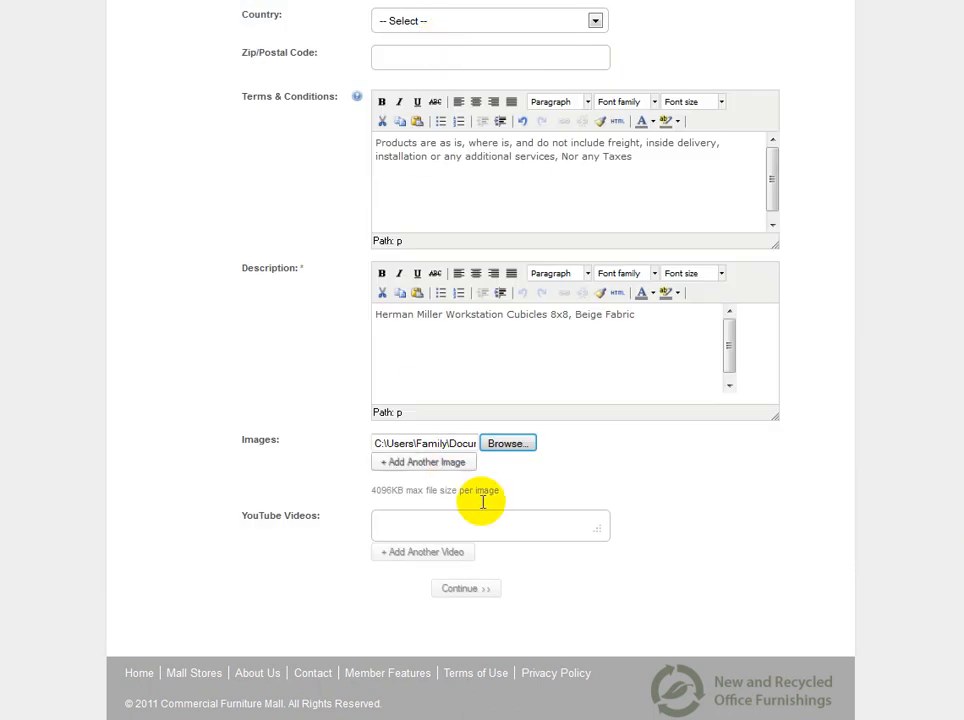
left_click(424, 465)
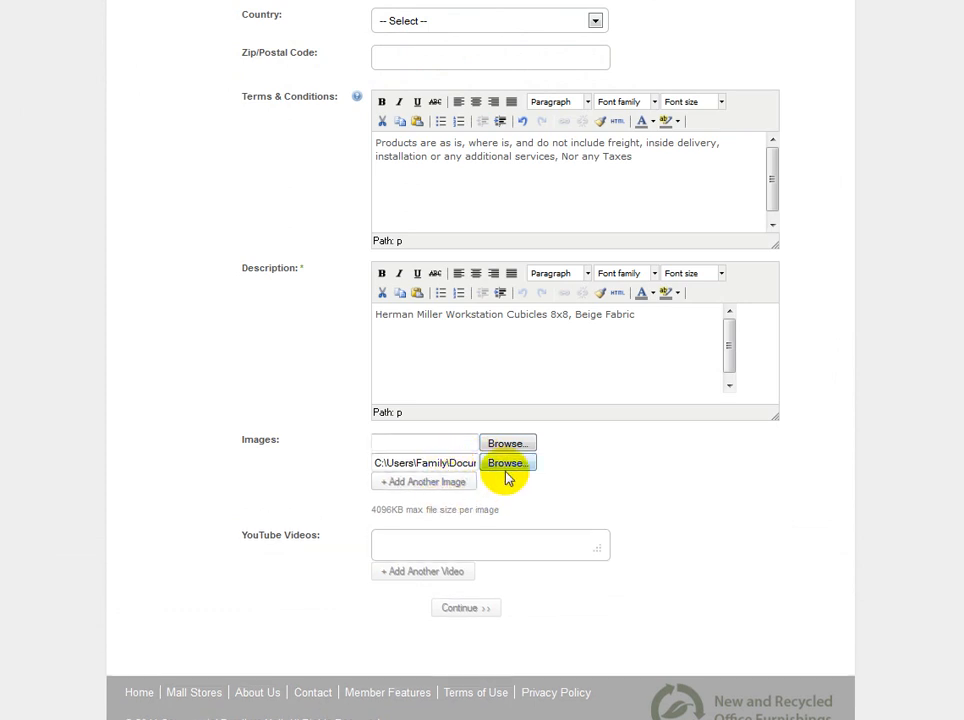
scroll(654, 491, "down", 1)
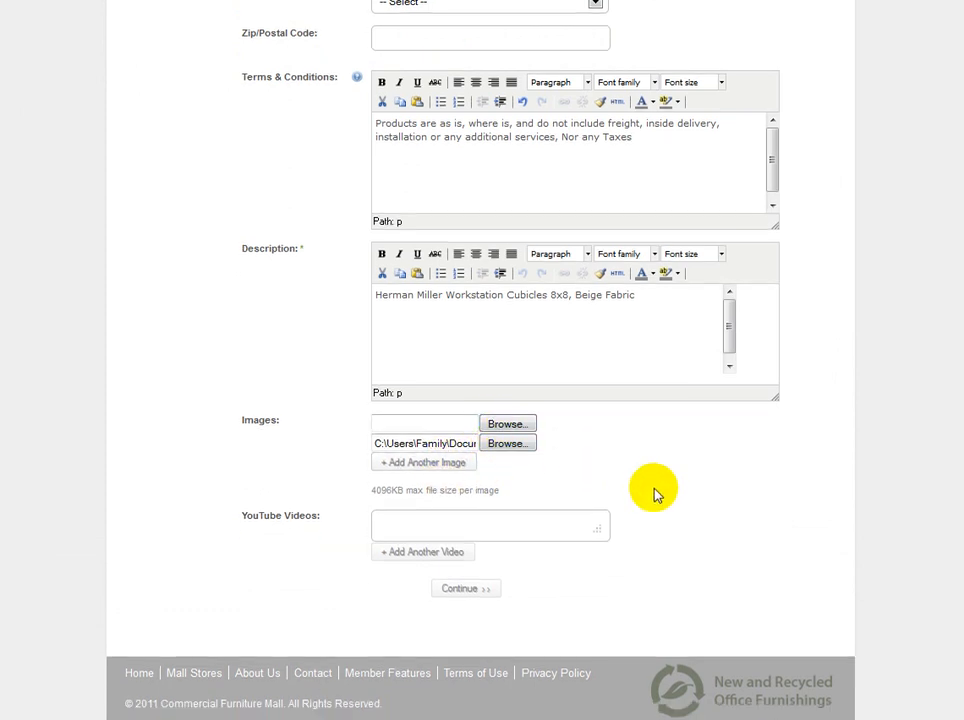
Attach ImagesIcon.jpg in the empty listing image slot
left_click(510, 427)
double_click(375, 42)
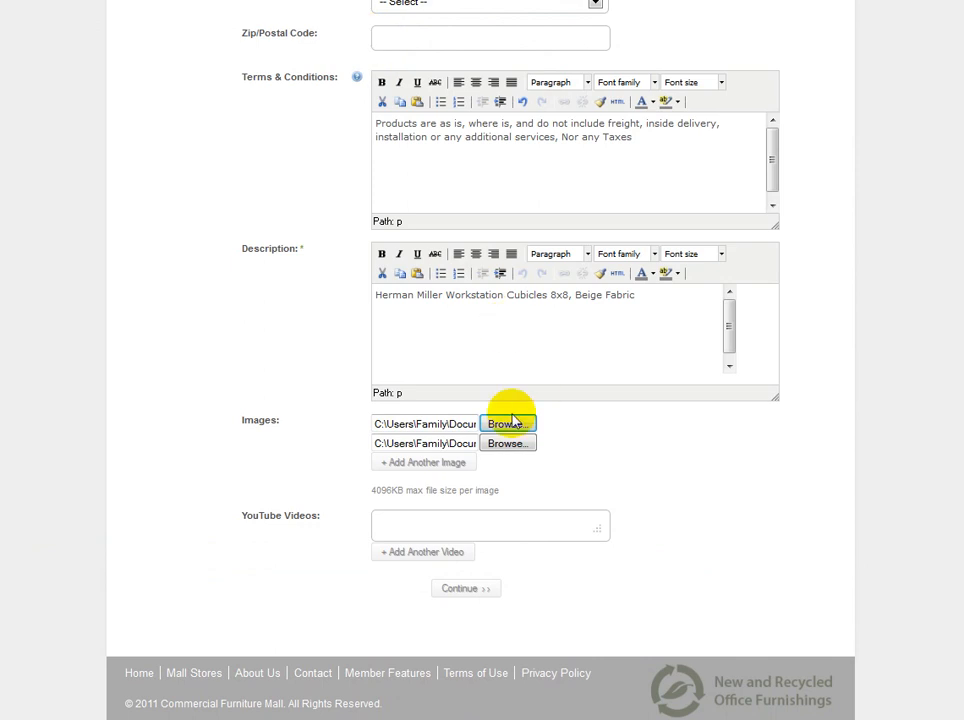
Switch to YouTube and open the High End Office Furniture video from the account's uploaded videos
left_click(481, 520)
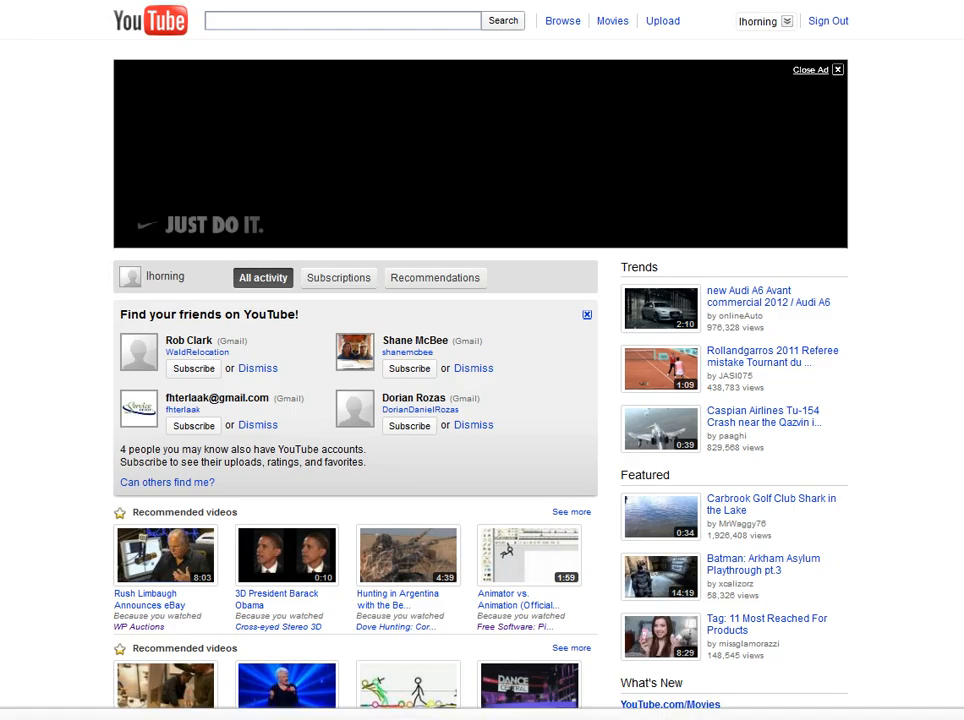
left_click(787, 21)
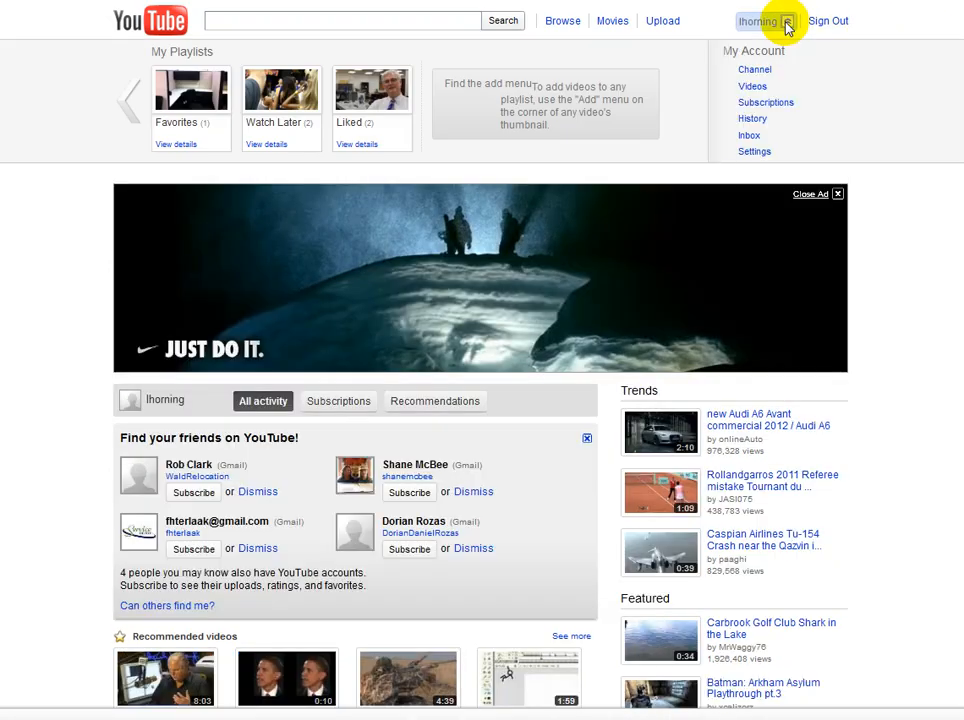
left_click(753, 89)
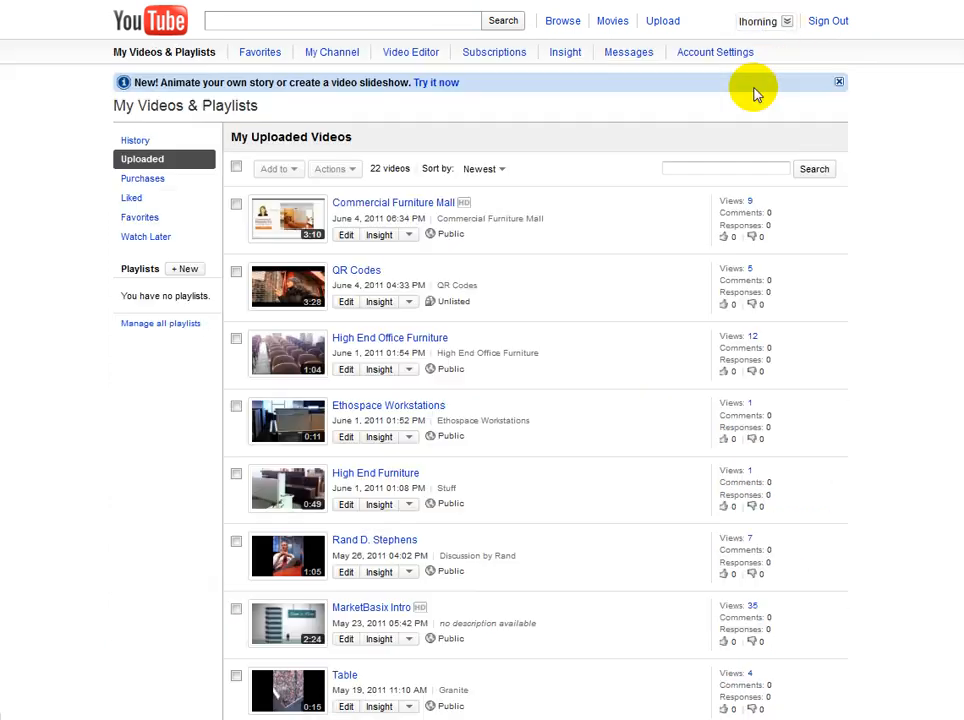
left_click(284, 362)
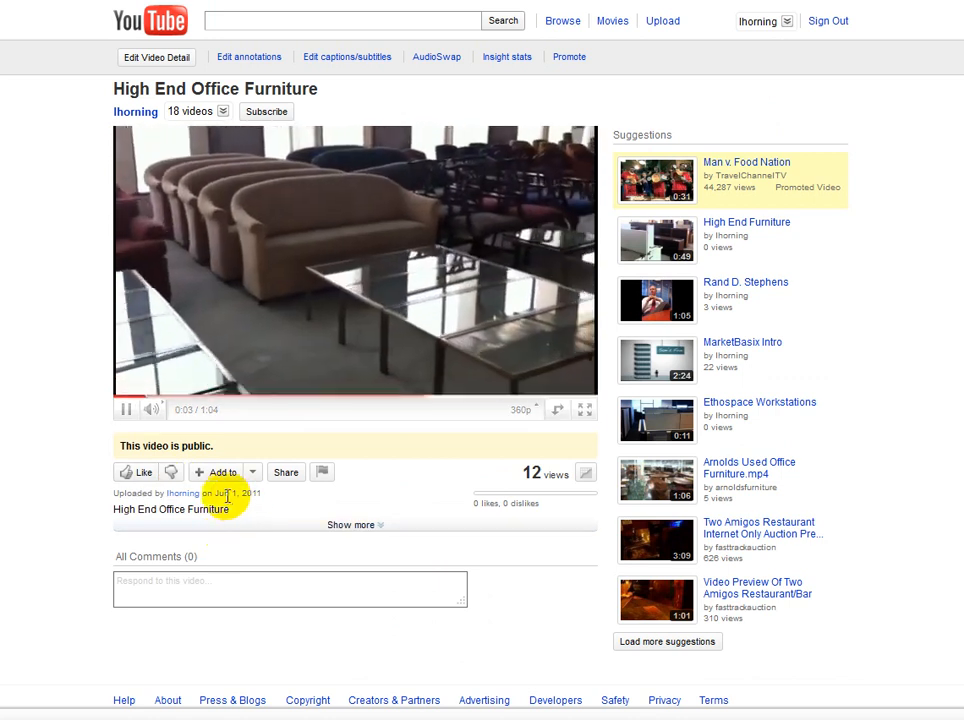
Show the video's embed code, set its size to 560 × 349, and select the whole code for copying
left_click(286, 478)
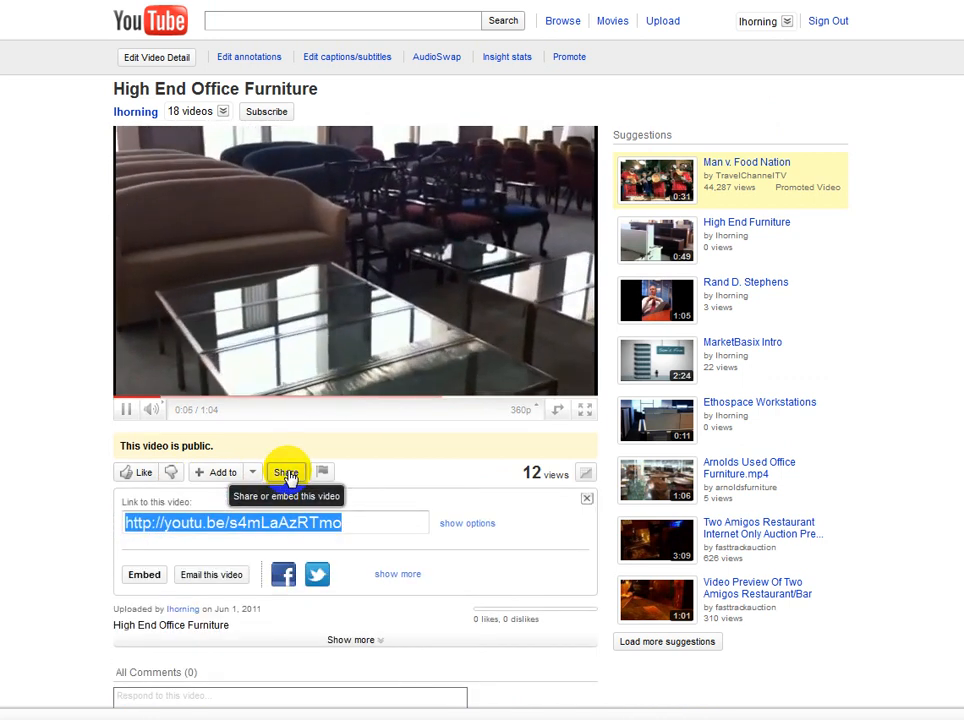
scroll(290, 485, "down", 1)
scroll(290, 486, "down", 1)
left_click(144, 414)
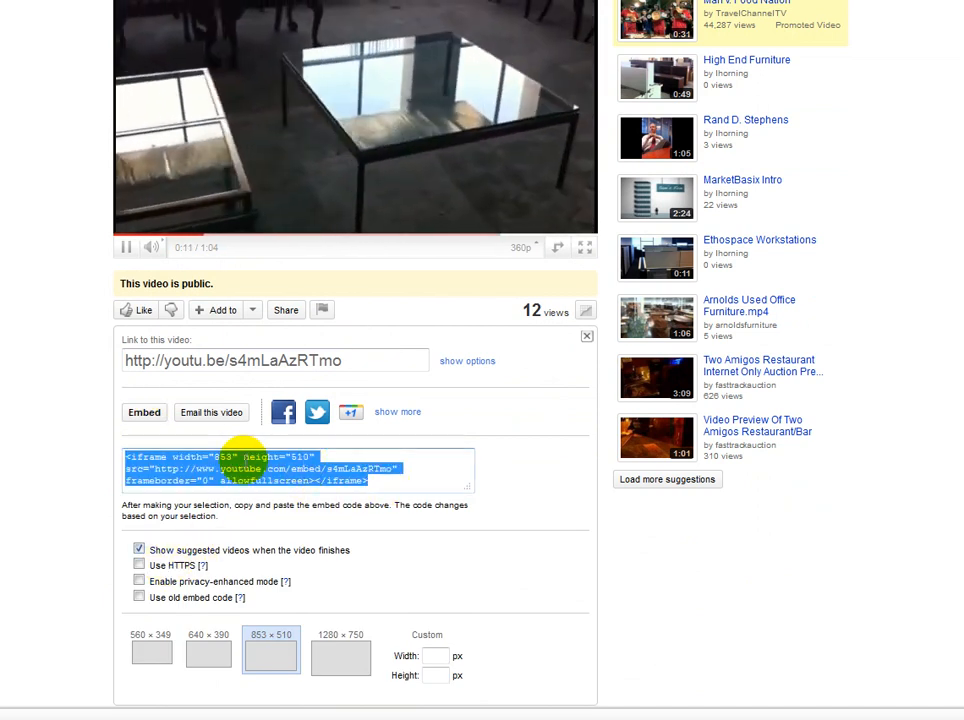
left_click(152, 648)
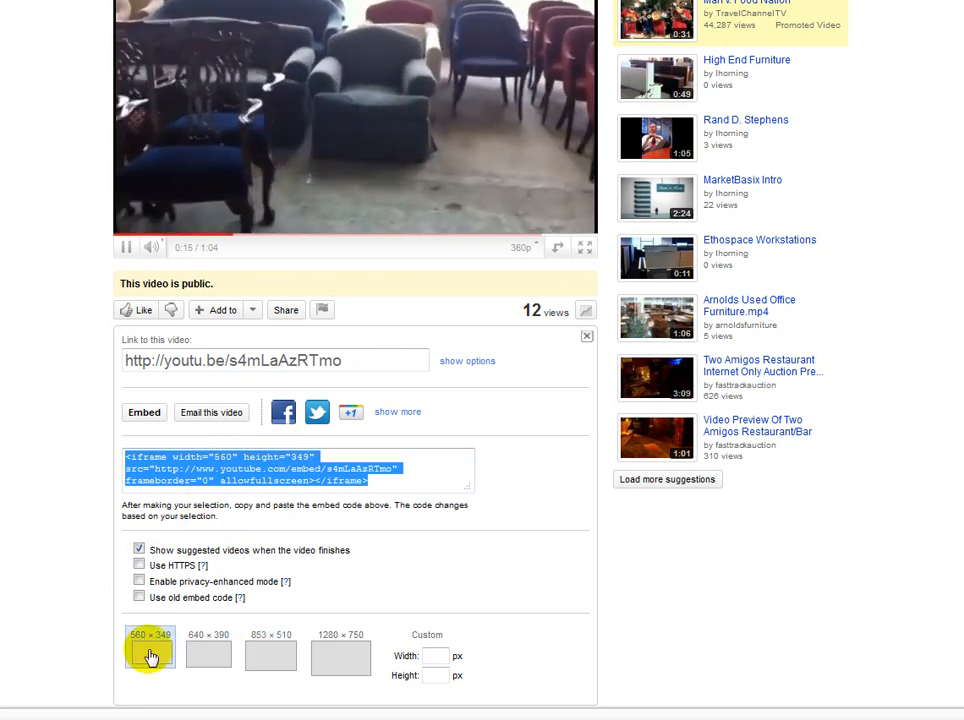
left_click_drag(372, 482, 110, 440)
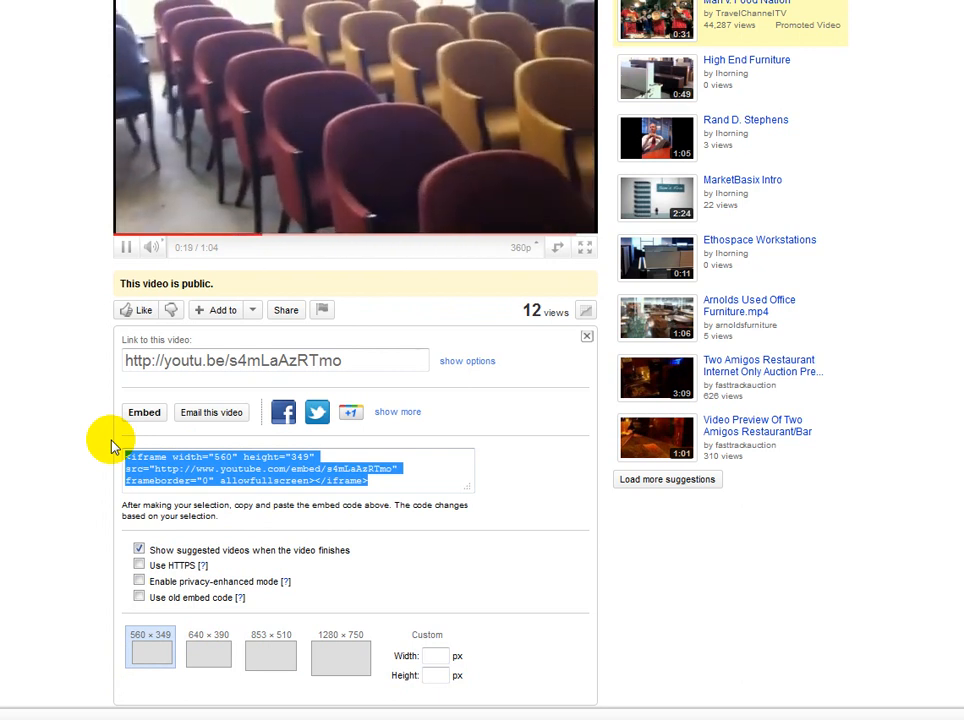
Return to the ad form, paste the copied embed code into the YouTube Videos field, and enlarge the field to show the whole code
left_click(790, 241)
scroll(828, 205, "up", 3)
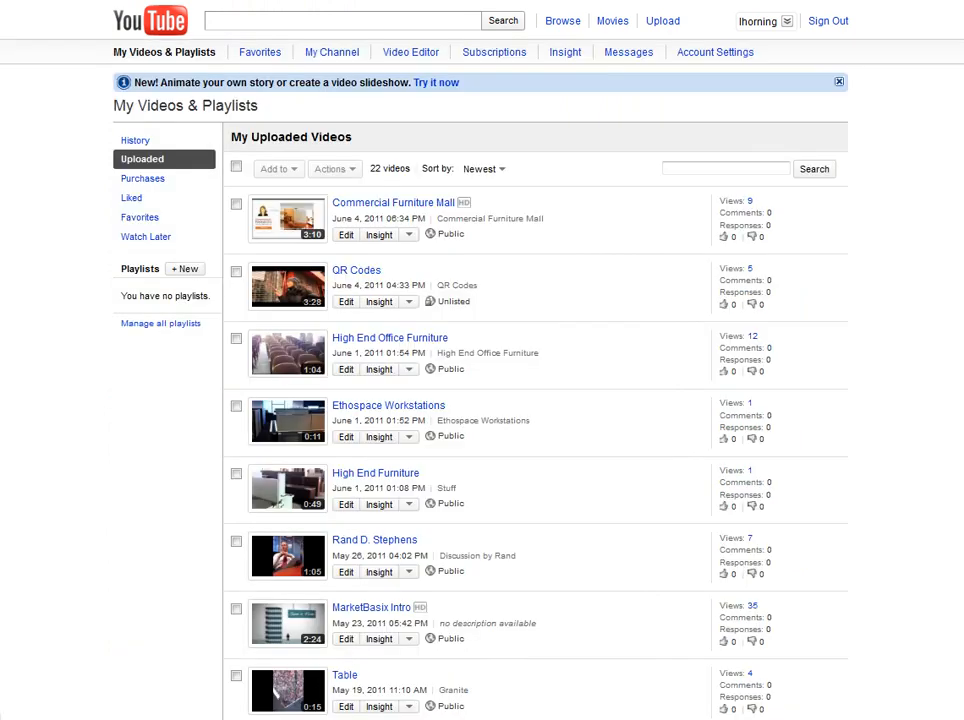
key("alt+Left")
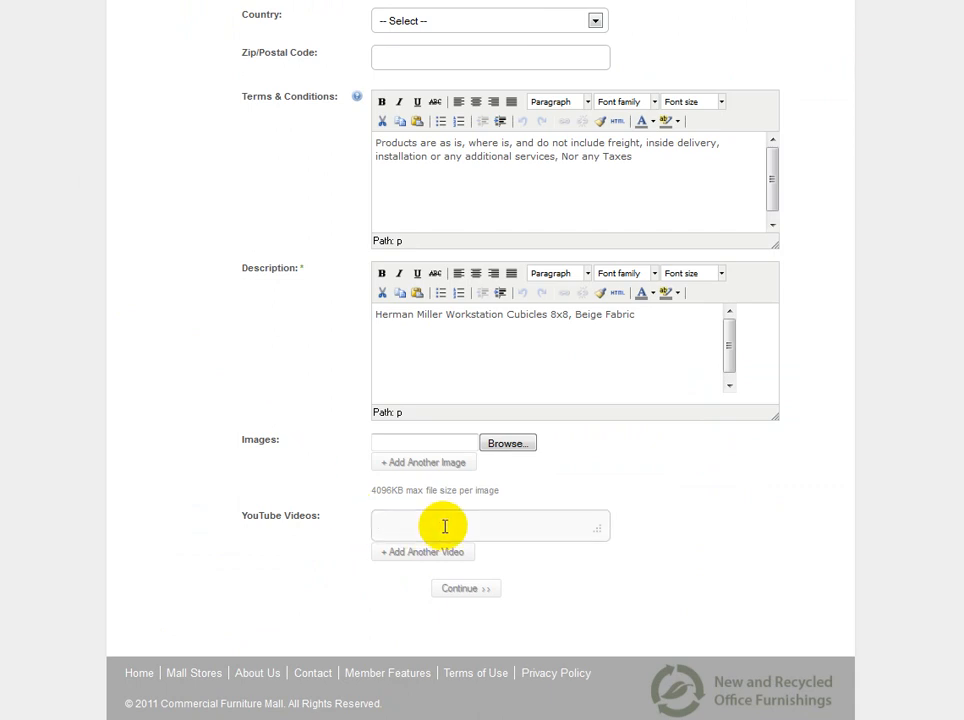
key("ctrl+v")
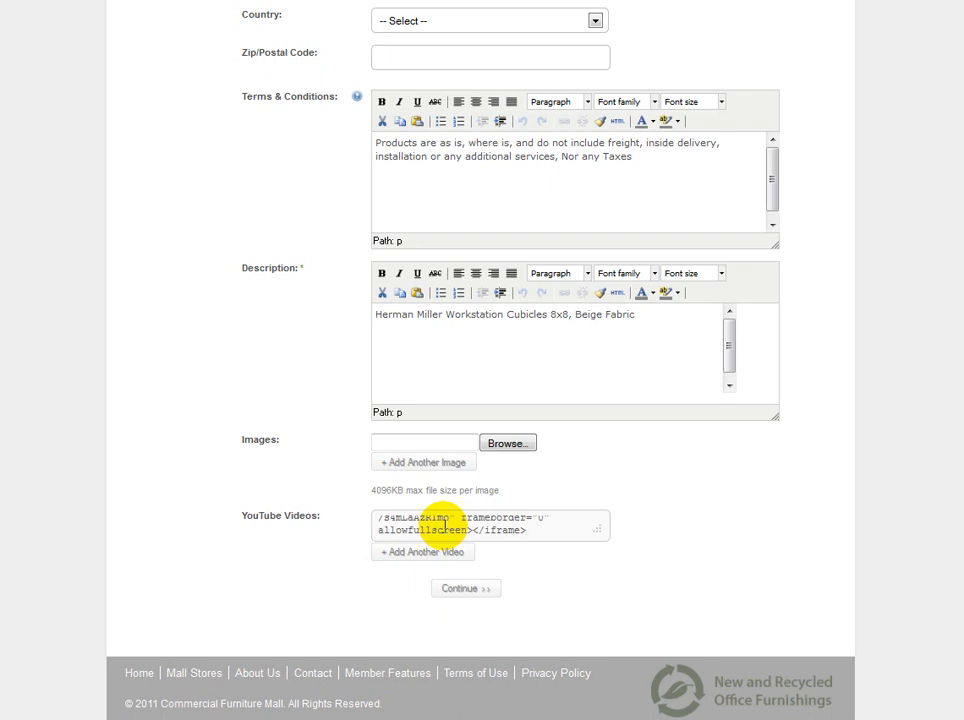
left_click_drag(600, 538, 631, 610)
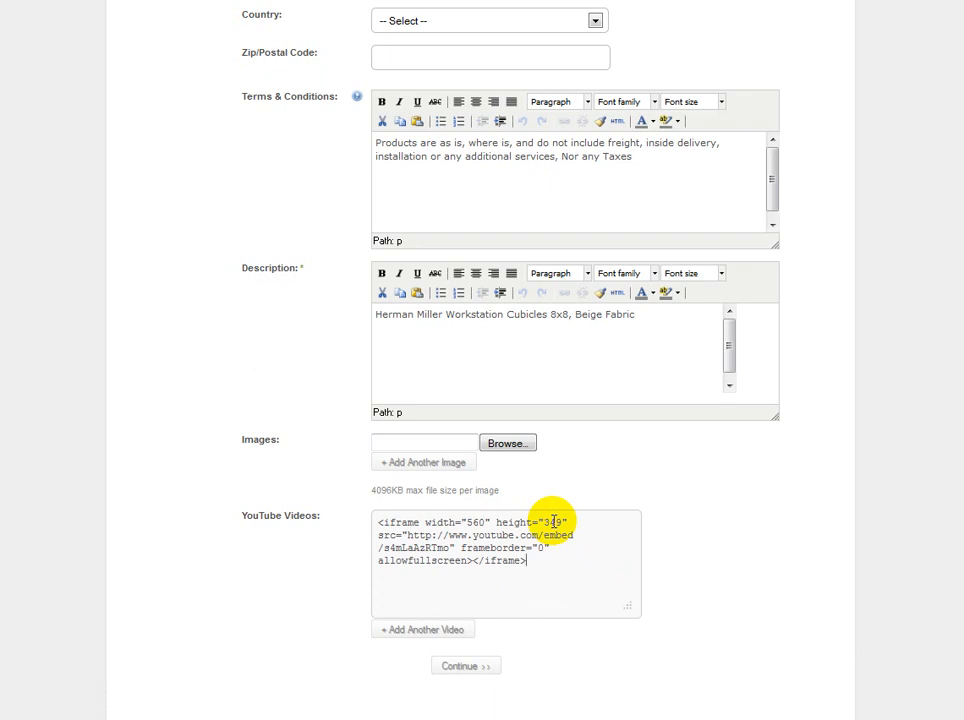
Attach ExcelIcon.jpg and ImagesIcon.jpg as the two listing images, adding a second image slot
left_click(507, 447)
double_click(437, 42)
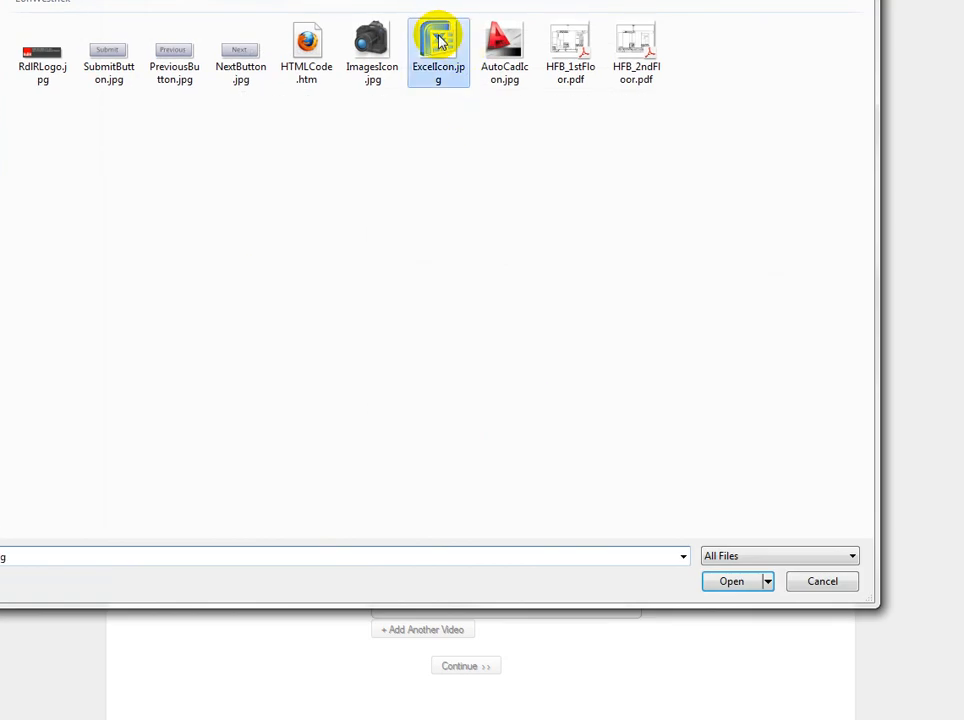
left_click(452, 463)
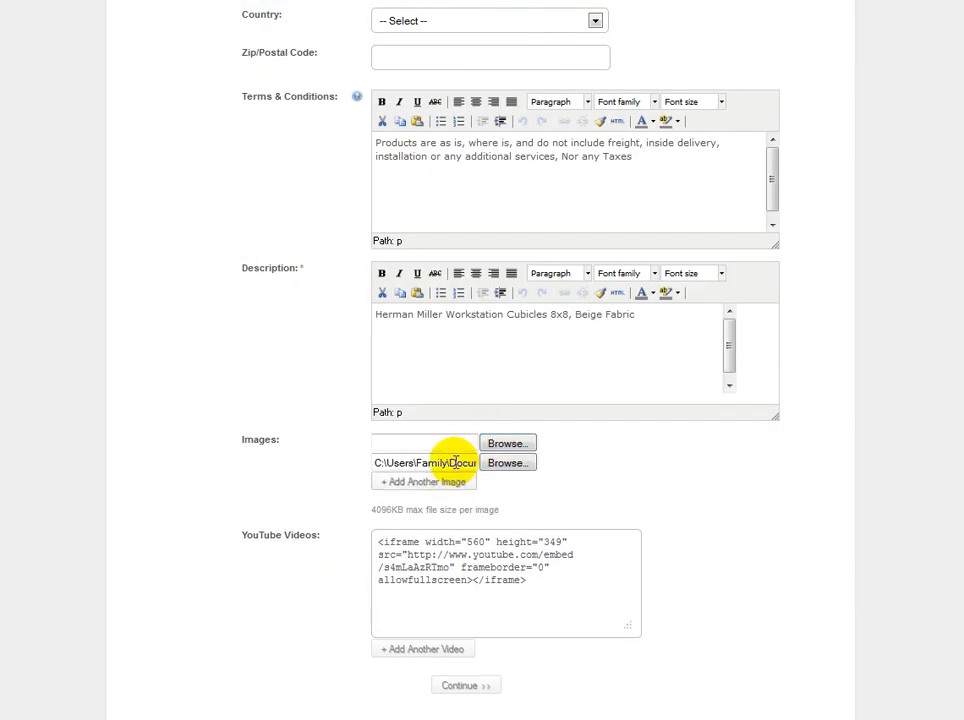
left_click(504, 445)
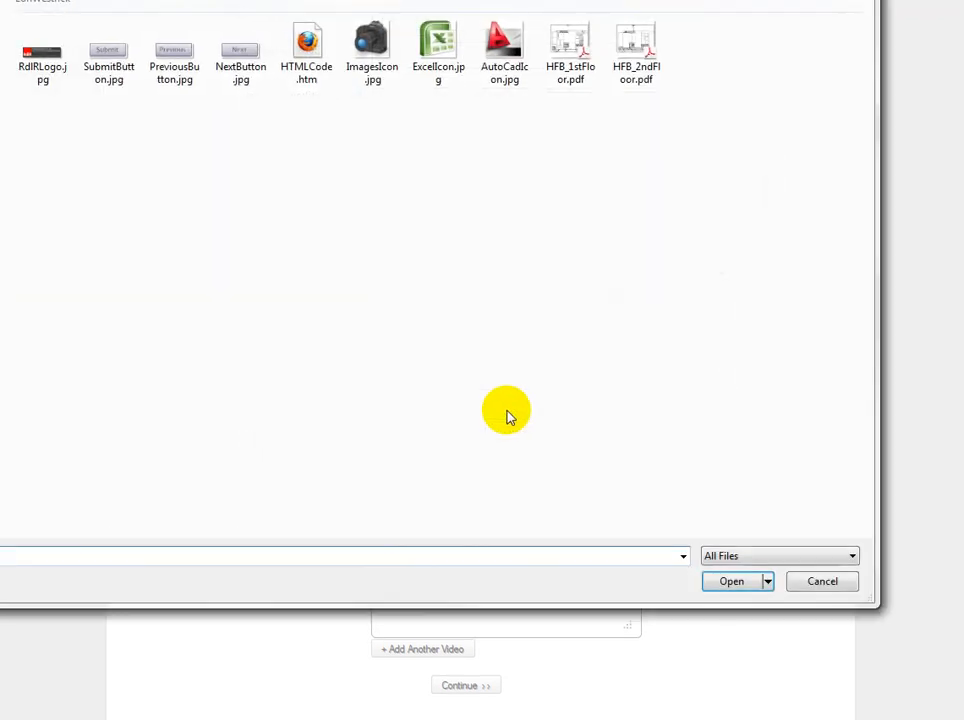
double_click(370, 47)
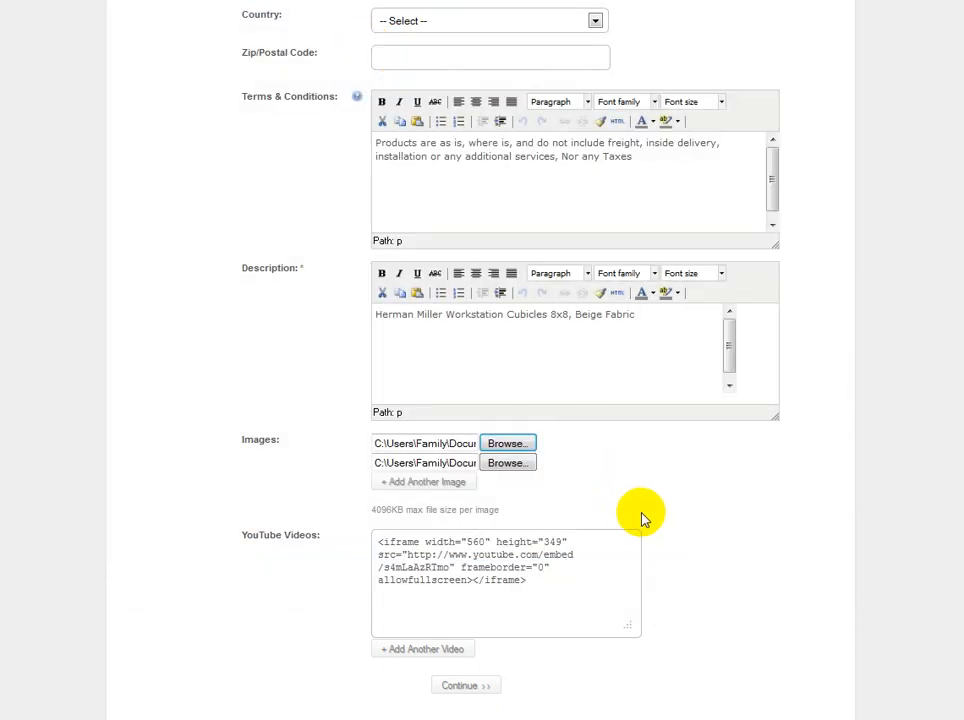
Check the completed ad form from the title down to the video code and continue to the listing review
scroll(641, 518, "up", 5)
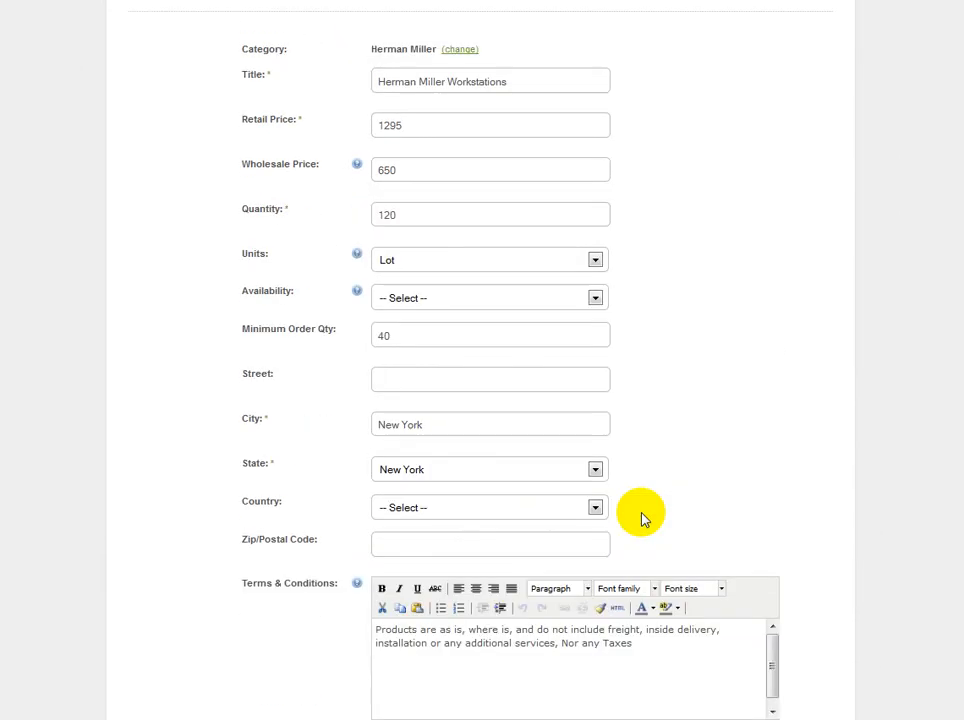
scroll(537, 353, "down", 3)
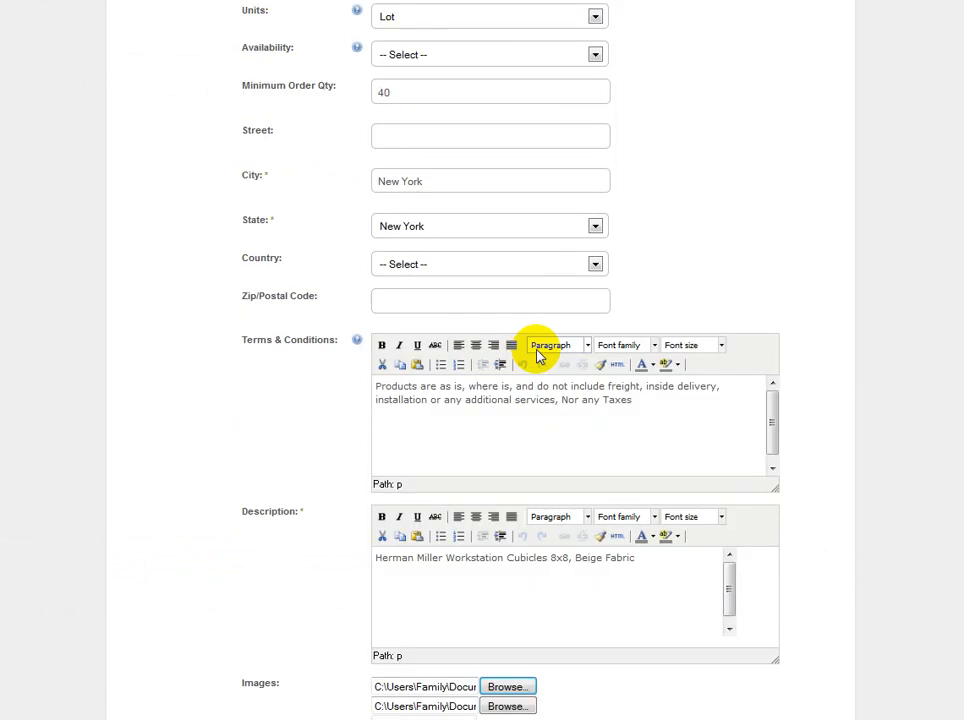
scroll(630, 393, "down", 4)
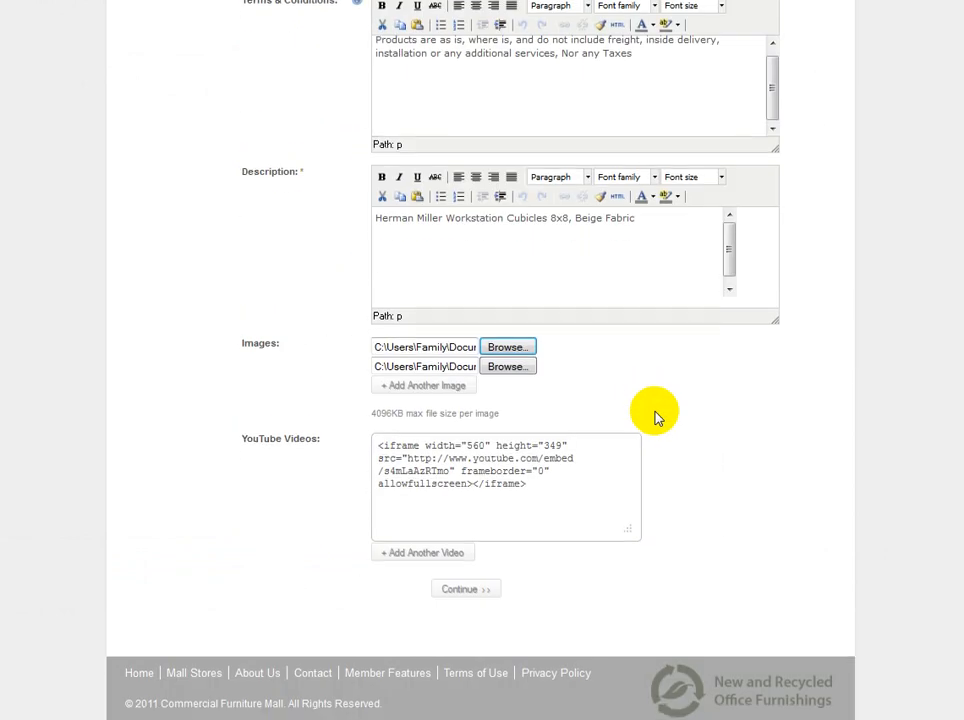
left_click(466, 590)
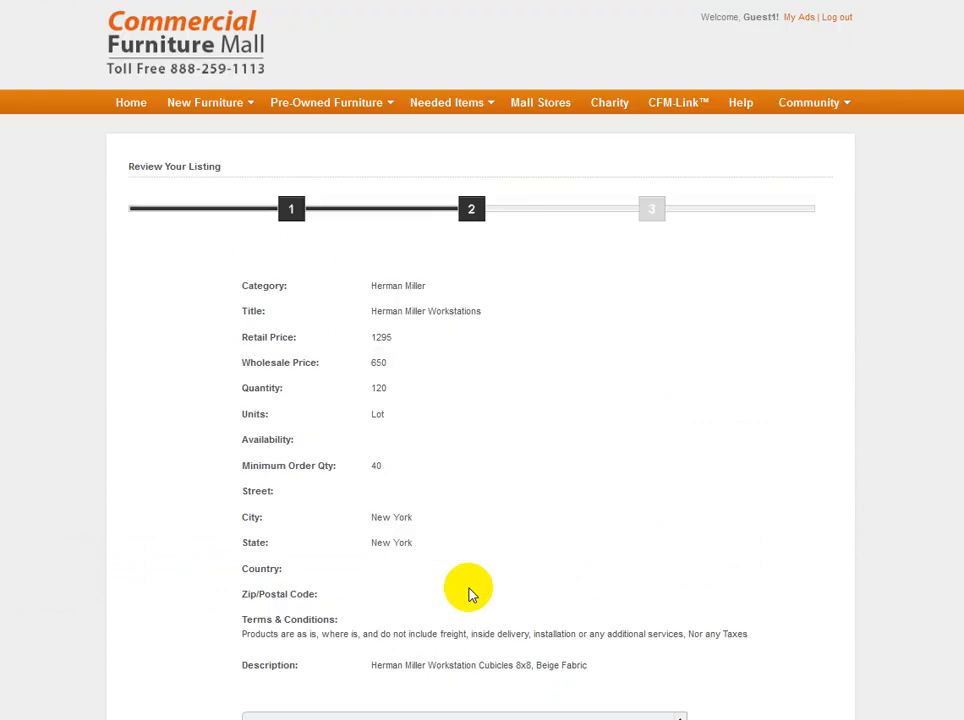
Review the listing summary and the Rules and Guidelines, and submit the ad
scroll(553, 516, "down", 1)
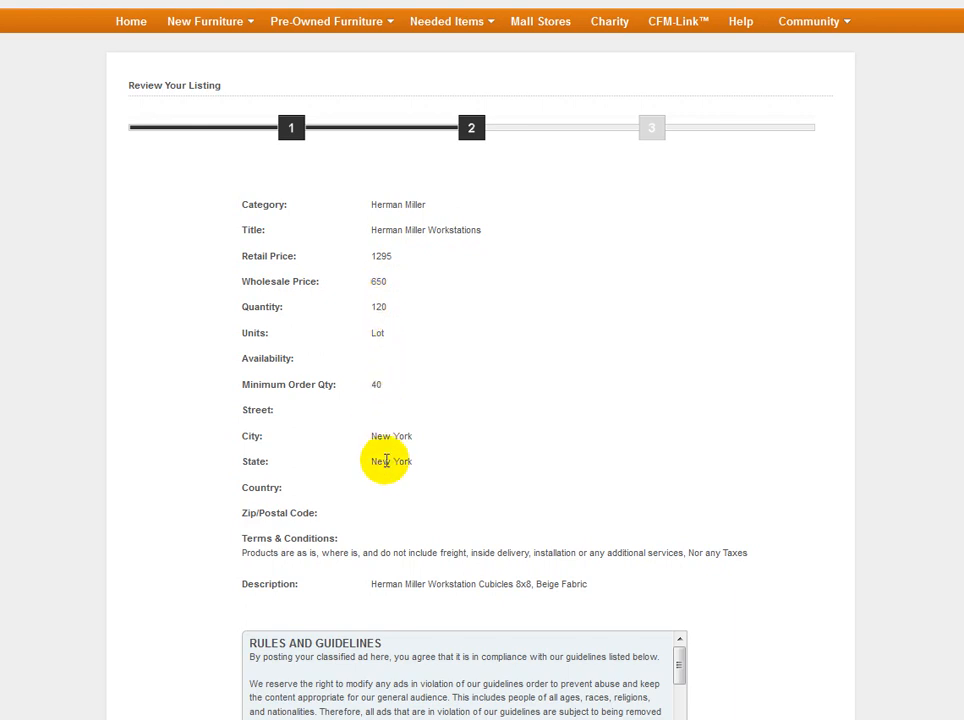
scroll(505, 478, "down", 2)
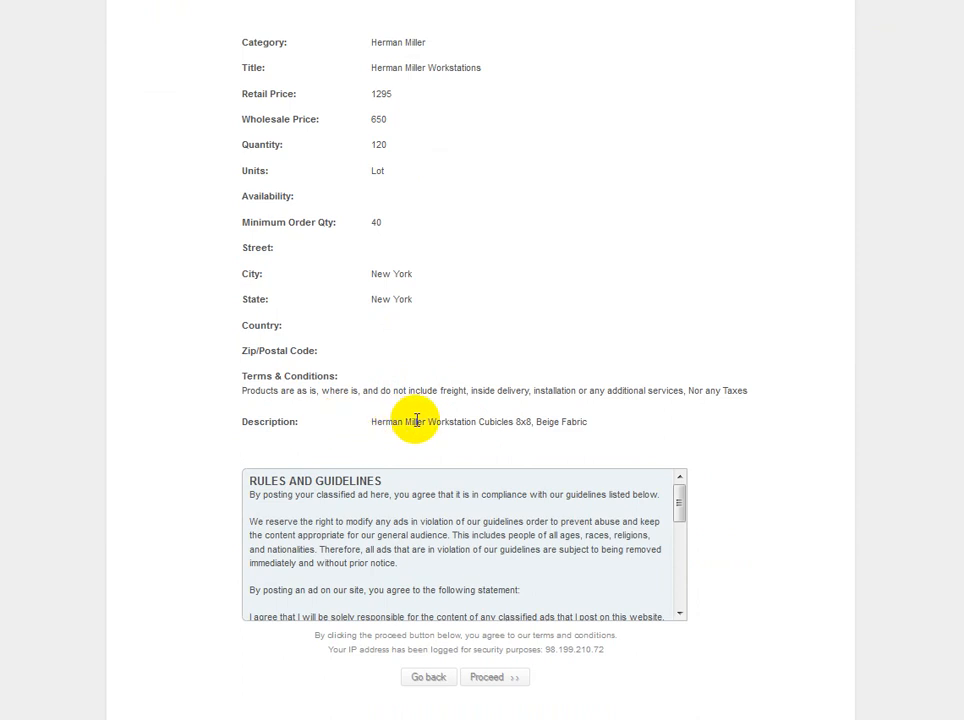
scroll(600, 425, "down", 1)
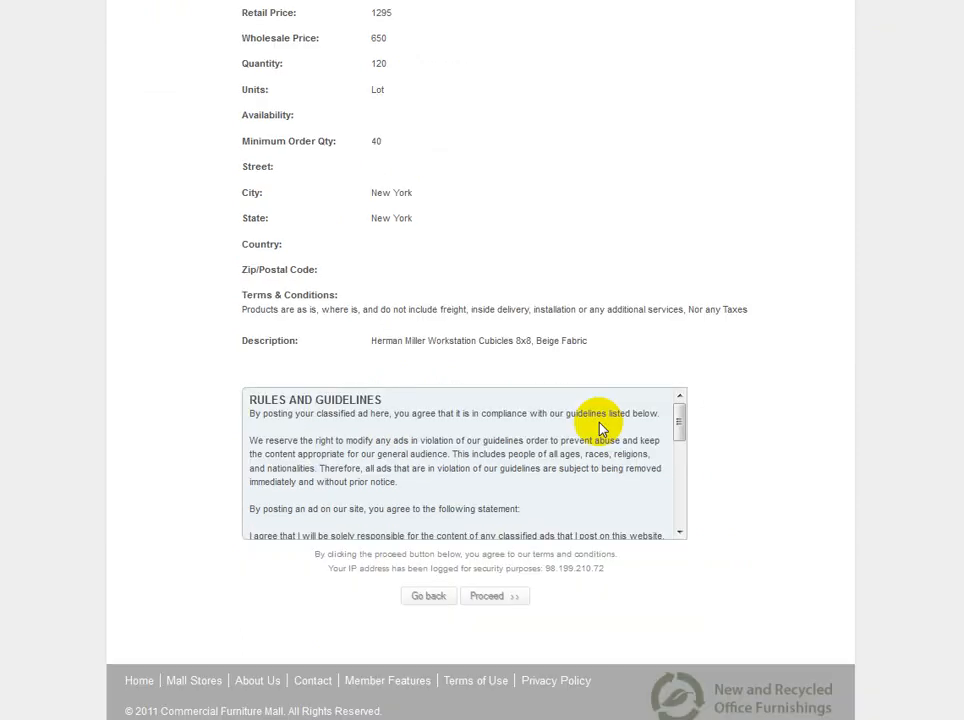
mouse_move(680, 415)
left_mouse_down()
mouse_move(677, 512)
mouse_move(677, 395)
left_mouse_up()
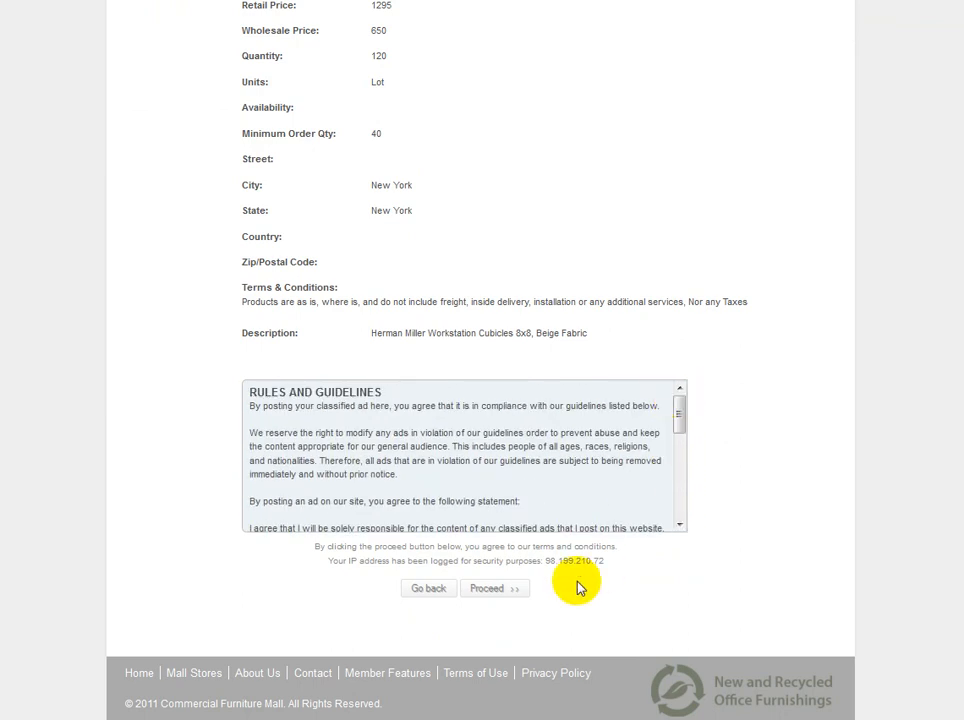
left_click(488, 591)
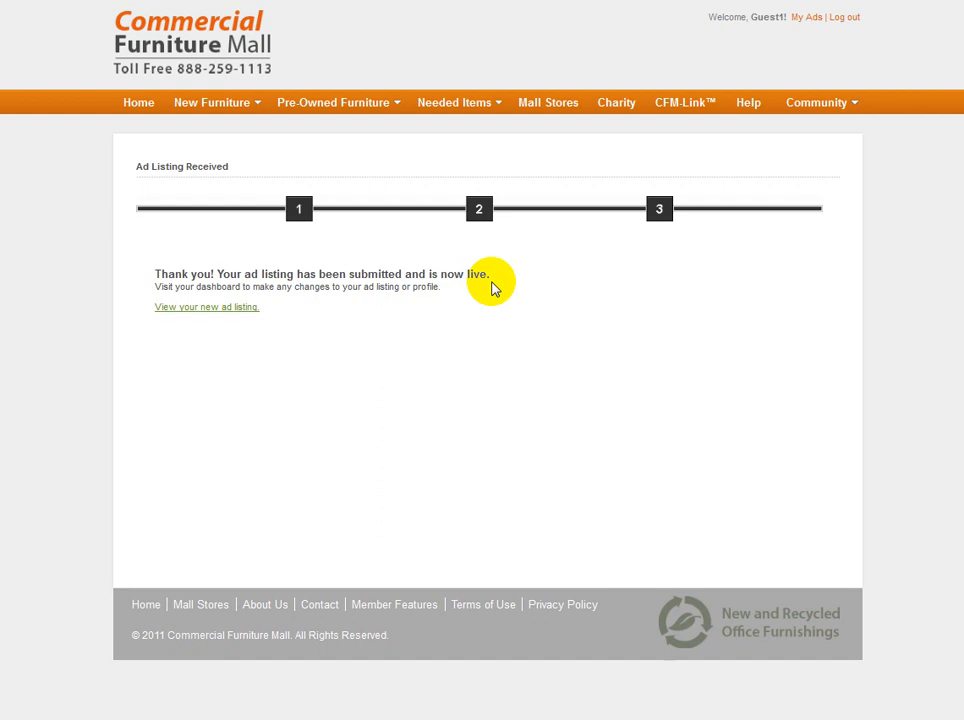
Open the newly submitted ad listing and look over its details, map, and embedded video
left_click(201, 310)
scroll(762, 530, "down", 1)
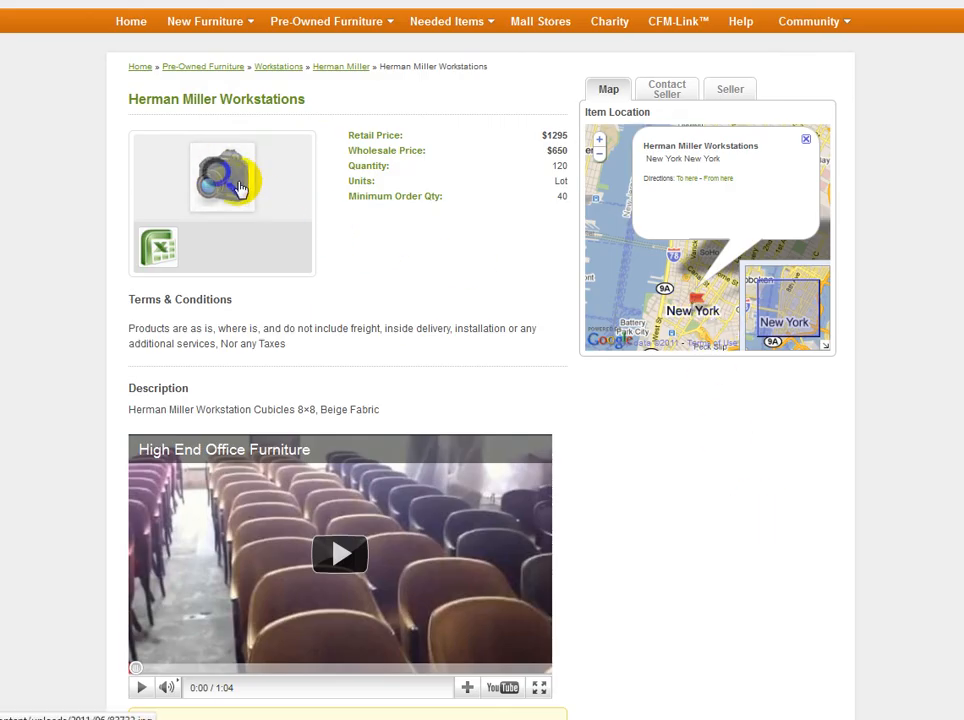
scroll(820, 459, "up", 1)
scroll(820, 459, "down", 1)
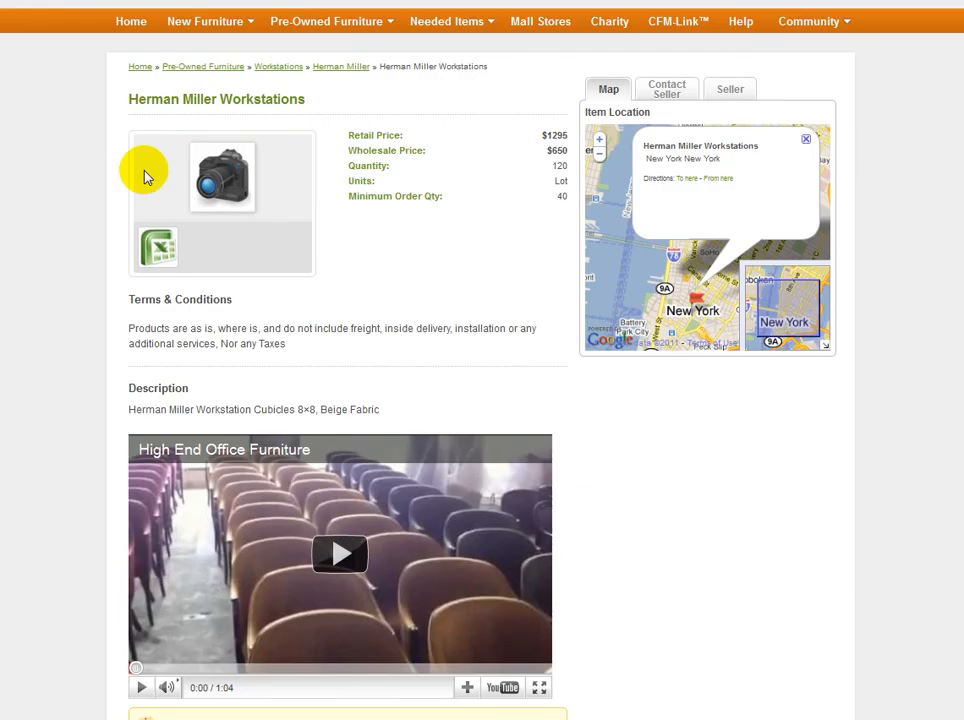
Enlarge the listing's camera image, cycle through both pictures, and close the image viewer
left_click(217, 187)
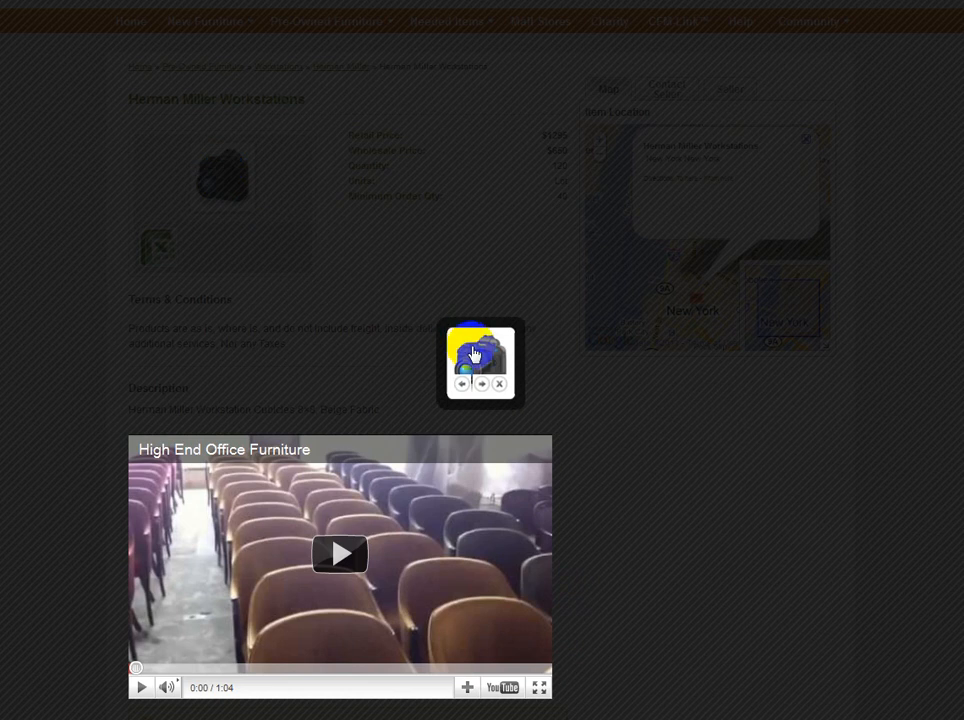
left_click(482, 386)
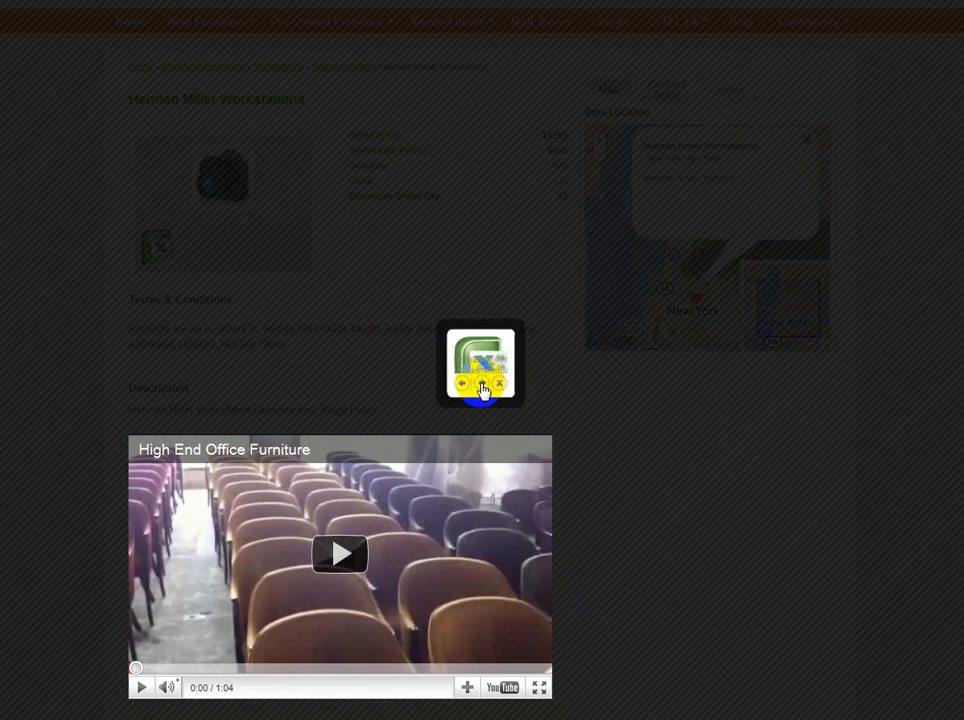
left_click(484, 387)
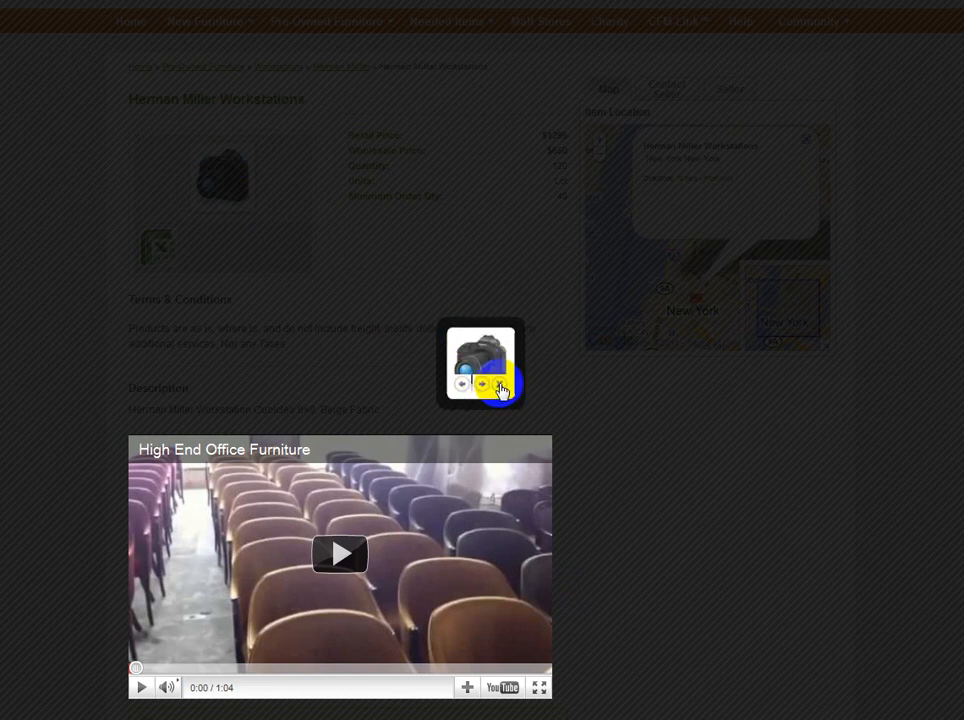
left_click(500, 388)
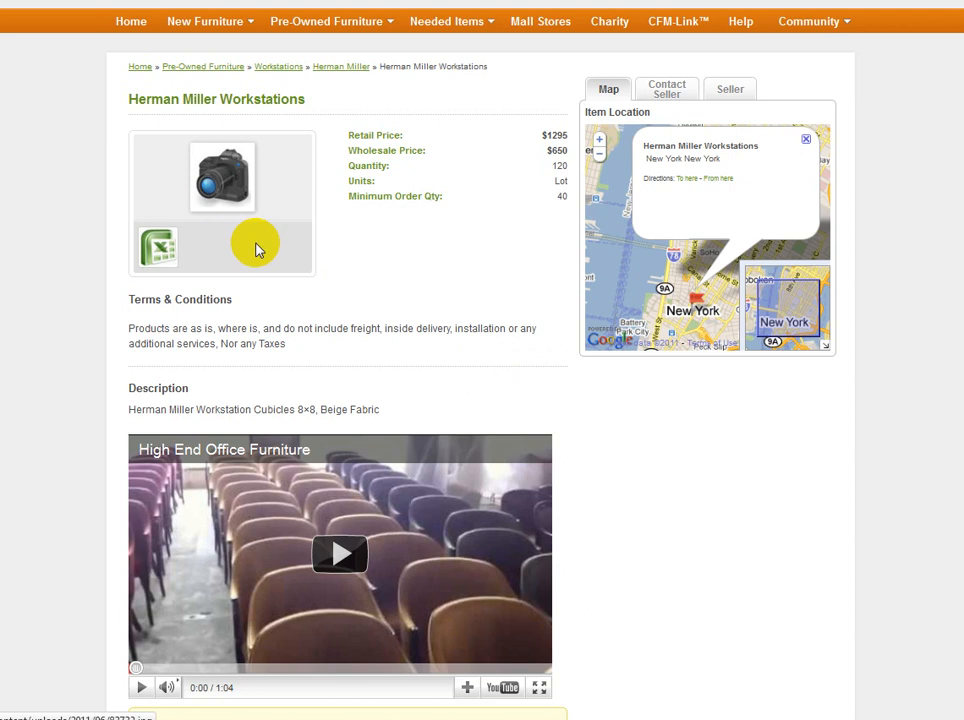
Examine the Terms & Conditions text on the published listing
scroll(257, 243, "down", 2)
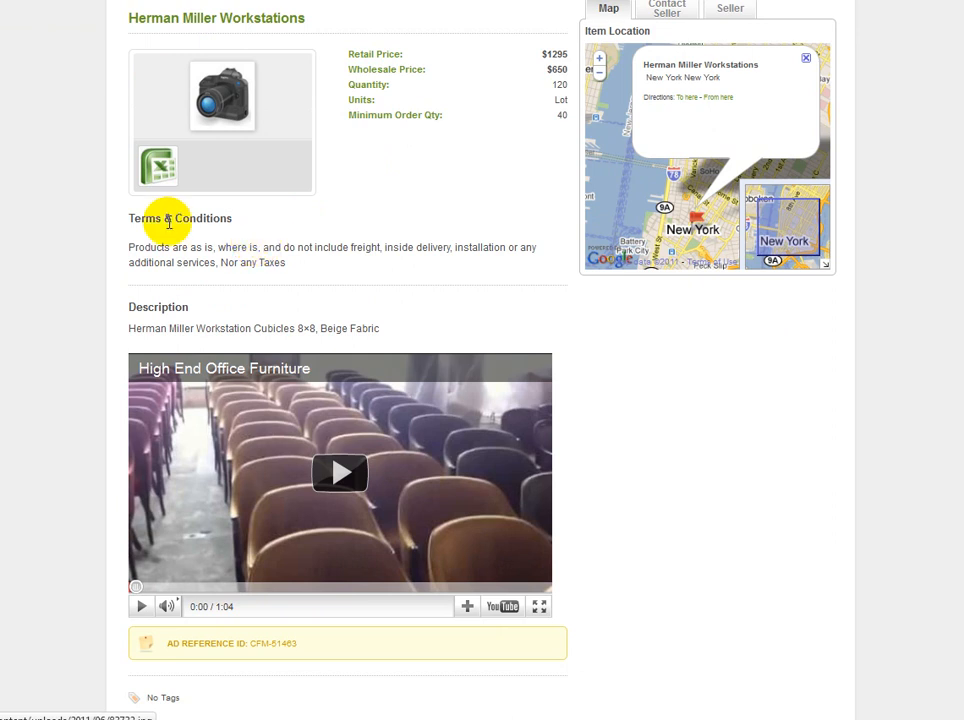
left_click_drag(150, 262, 282, 259)
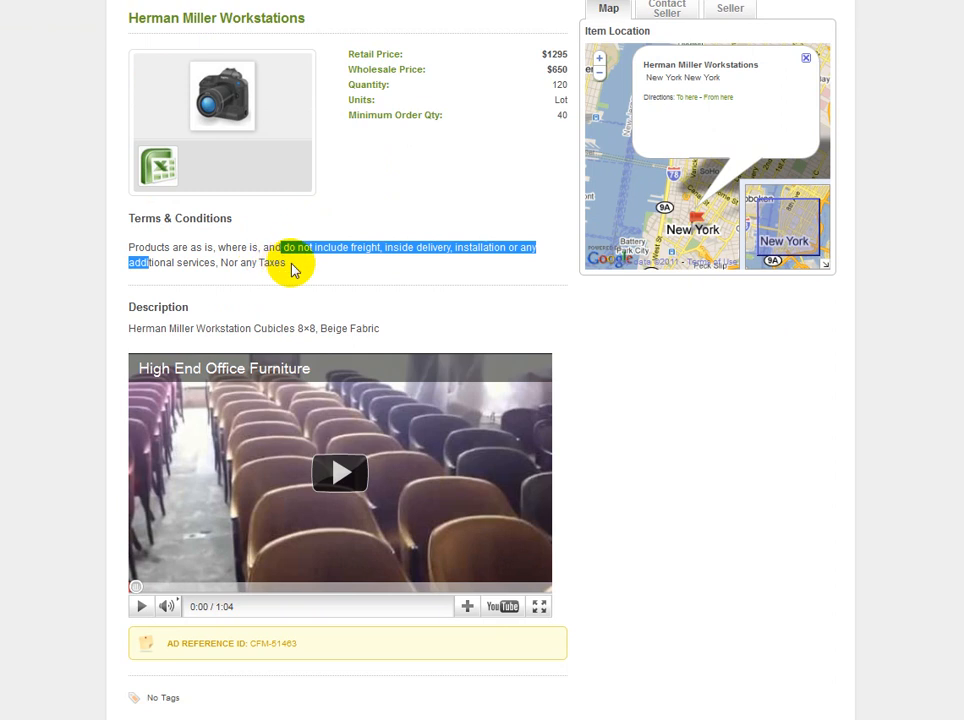
left_click(260, 264)
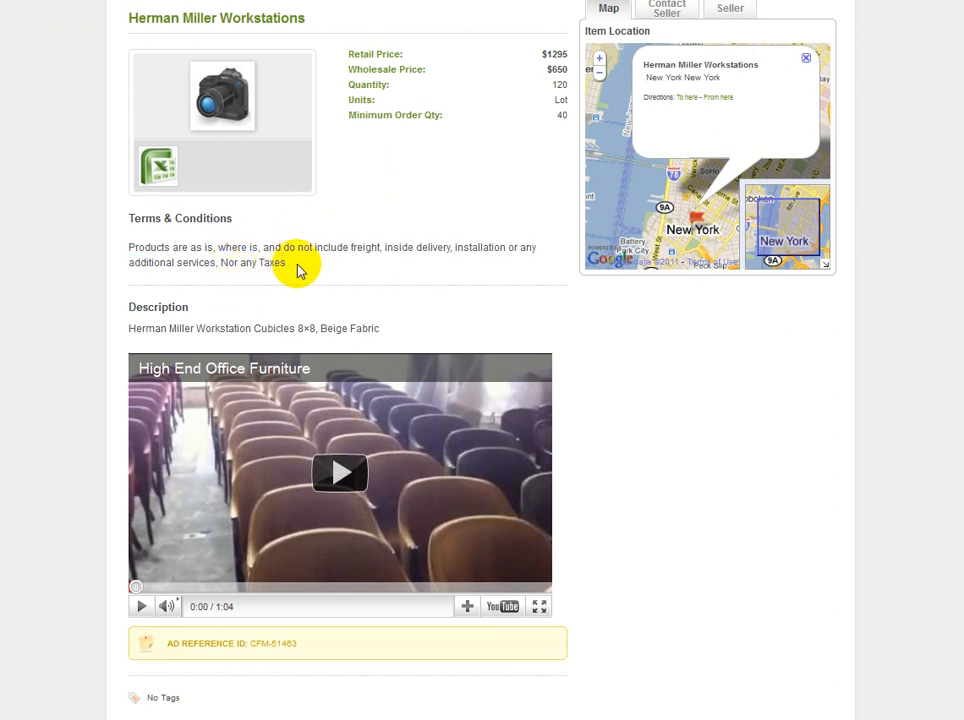
Read the listing's description, play its embedded video, and skip ahead to about 0:57
left_click_drag(157, 329, 375, 327)
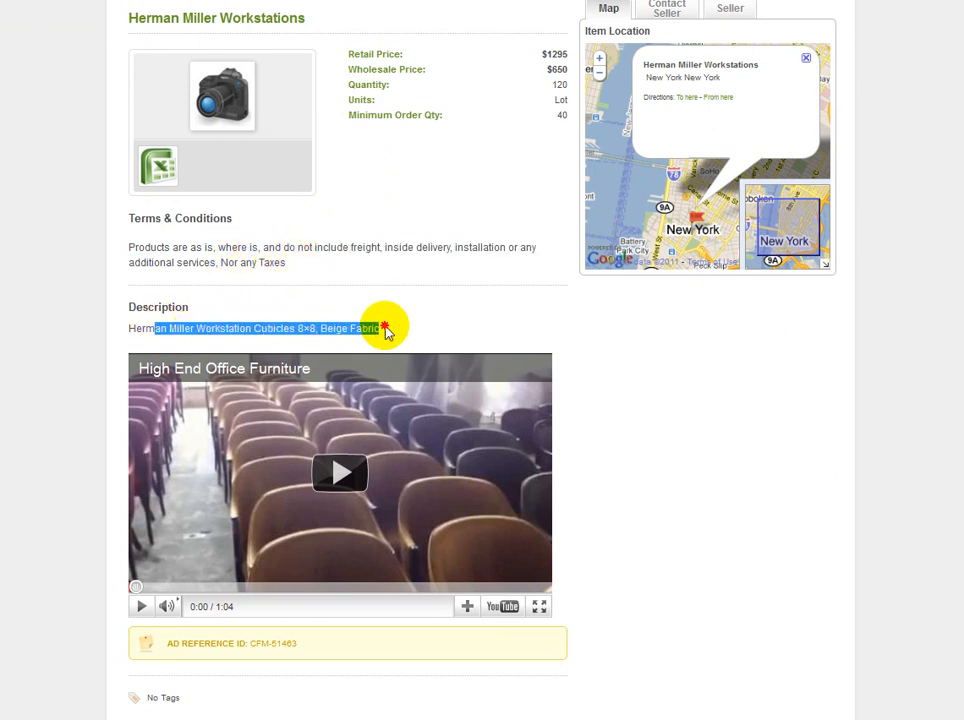
scroll(474, 416, "down", 2)
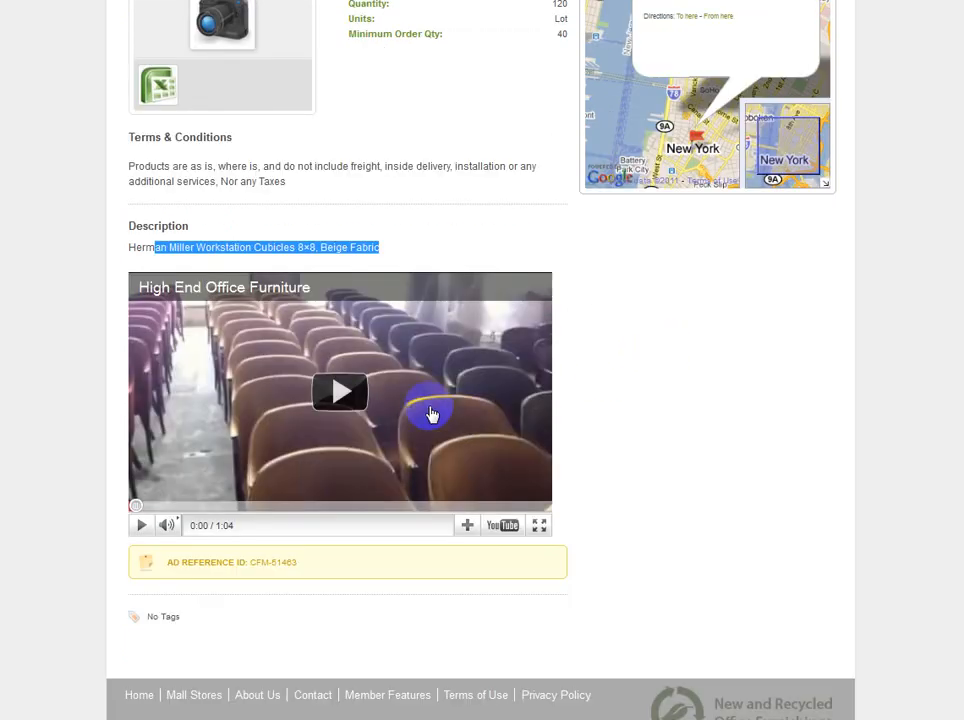
left_click(340, 394)
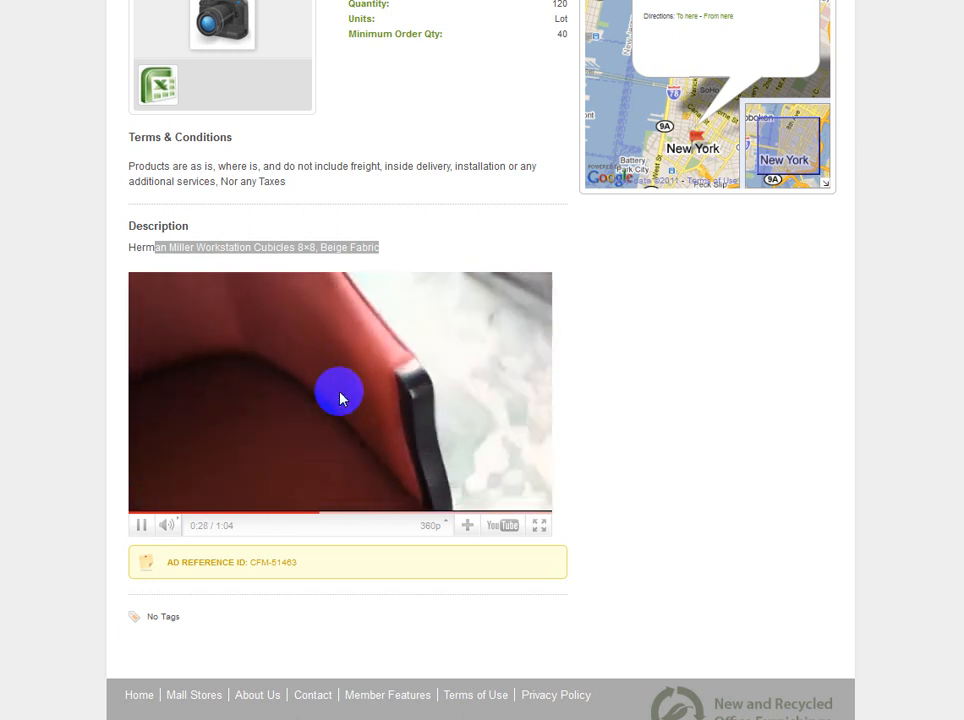
left_click_drag(333, 511, 500, 511)
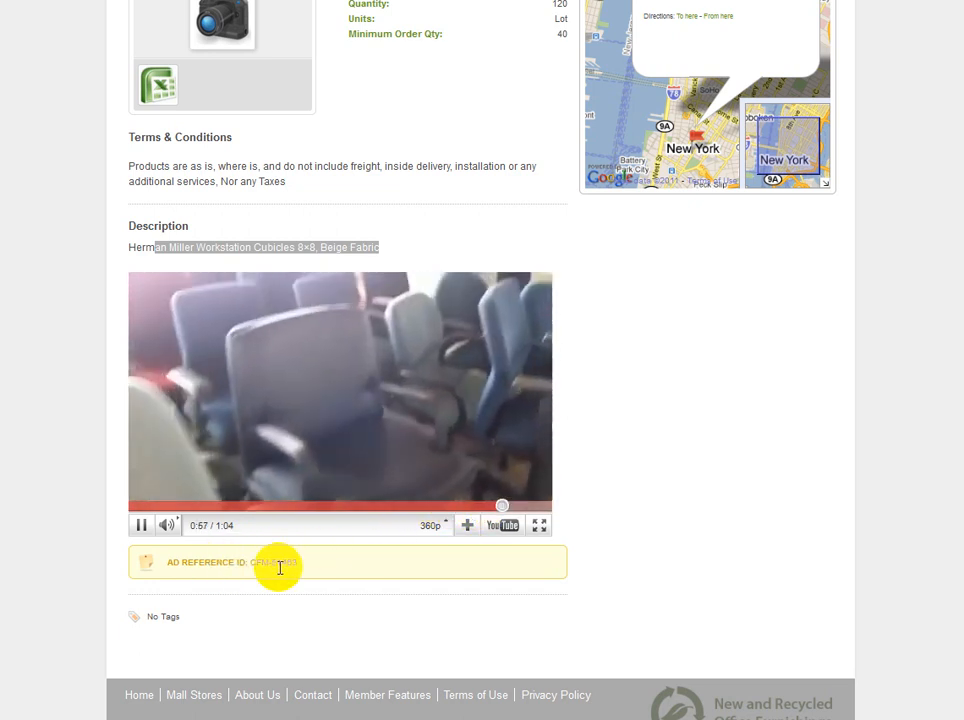
Examine the ad reference ID, and replay the embedded video from the beginning before pausing it
left_click_drag(303, 566, 252, 562)
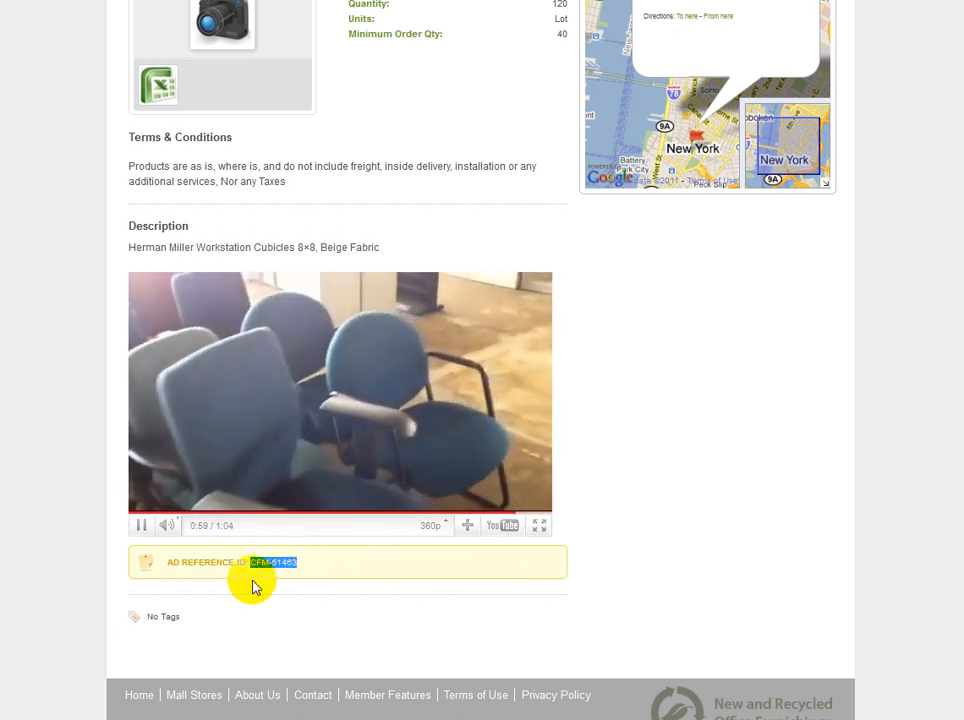
left_click(307, 568)
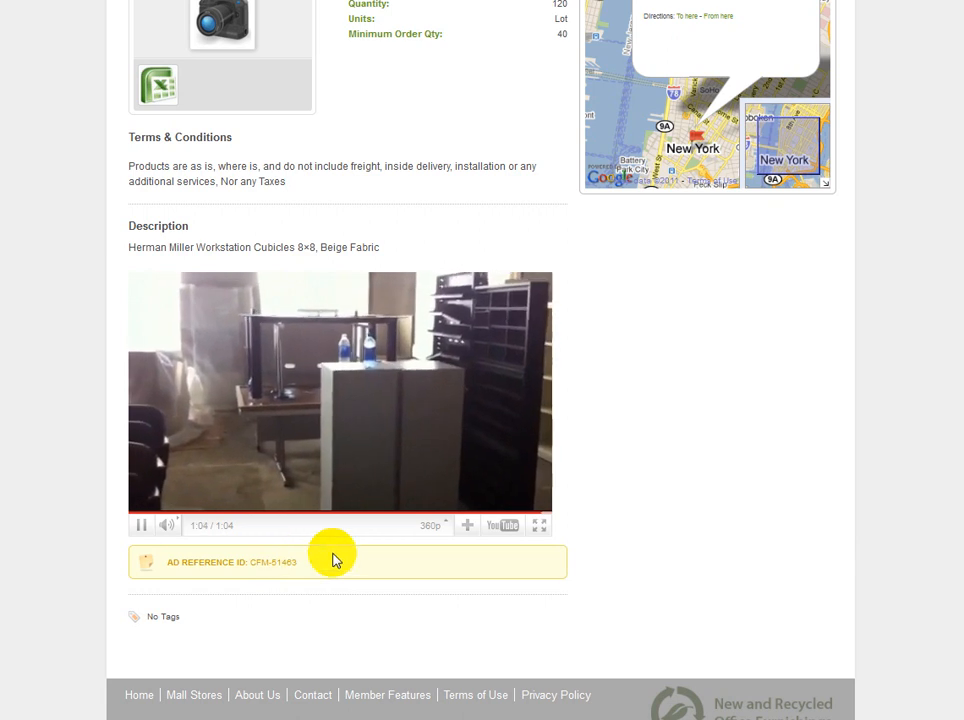
left_click(147, 528)
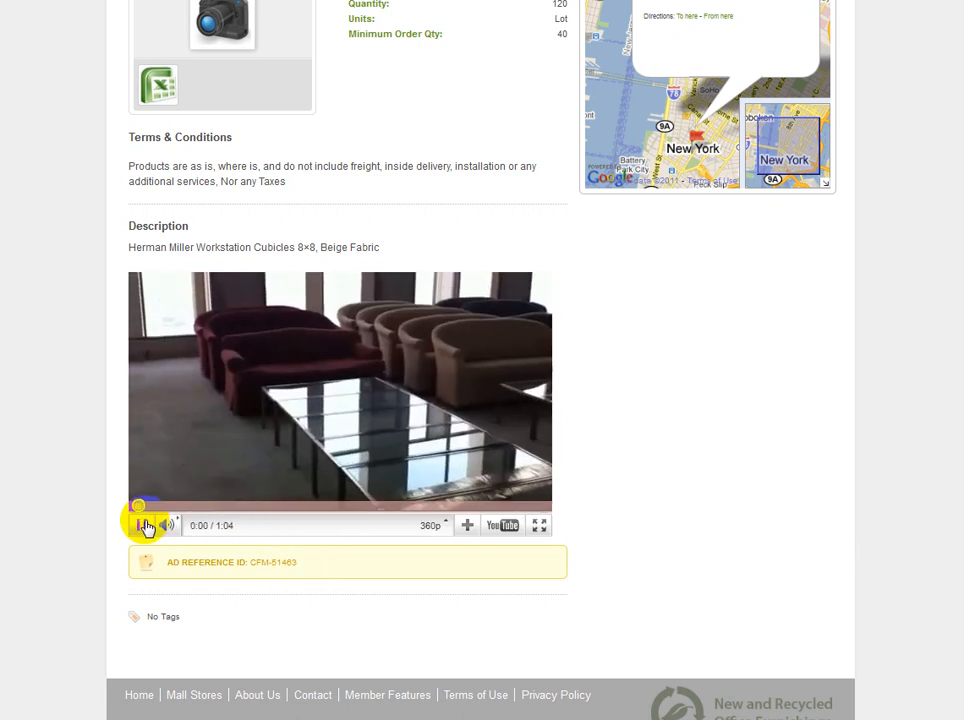
left_click(467, 422)
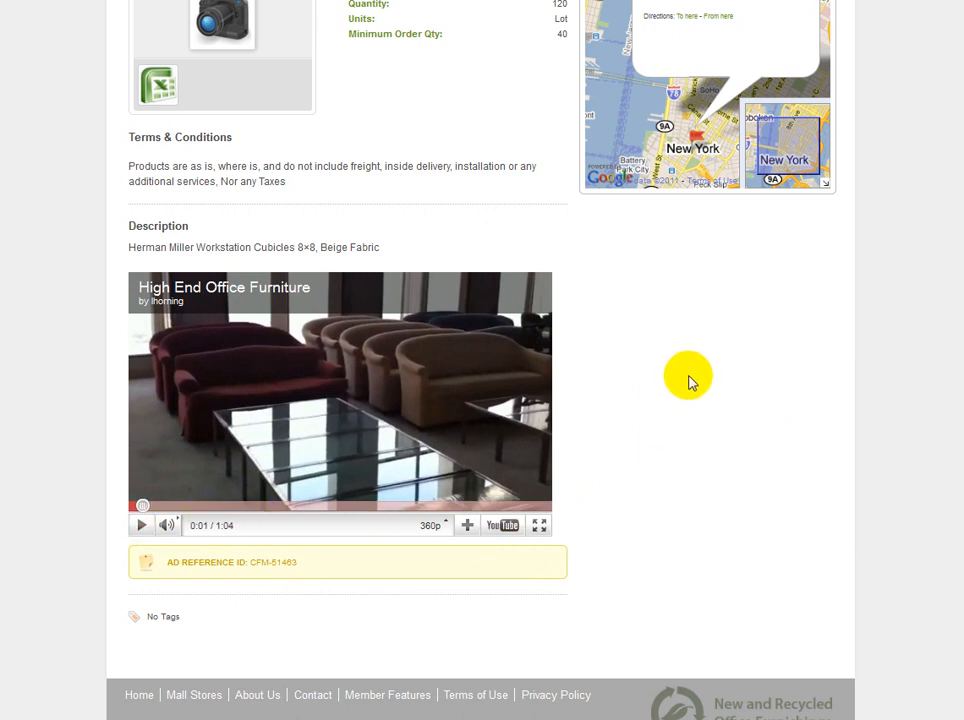
Select the listing's title text and log out of the account
scroll(688, 378, "up", 3)
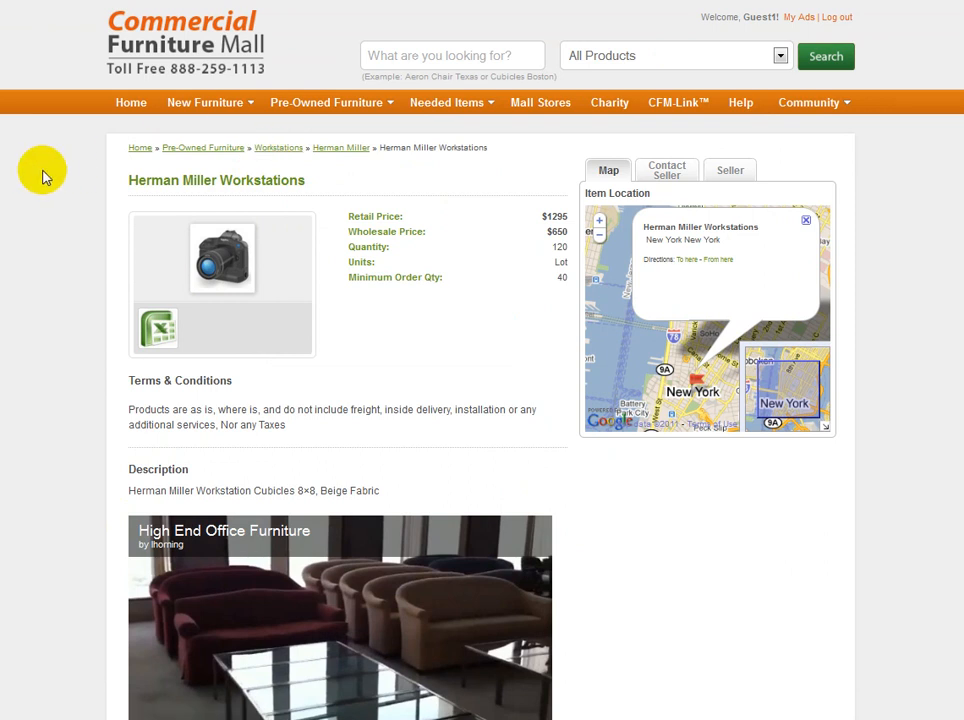
left_click_drag(312, 181, 135, 188)
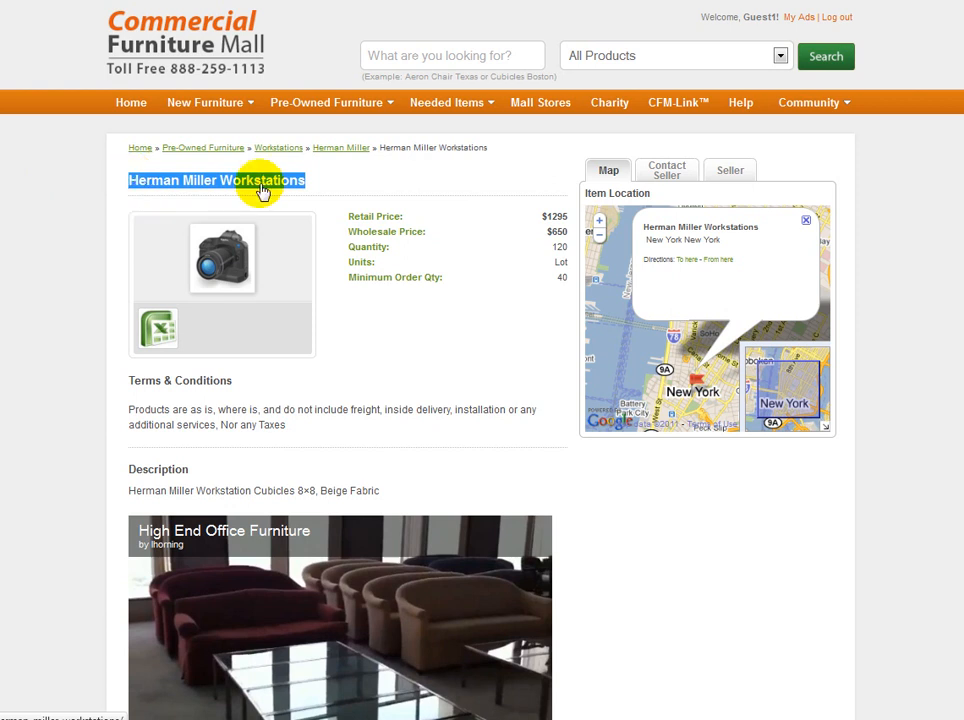
left_click(837, 18)
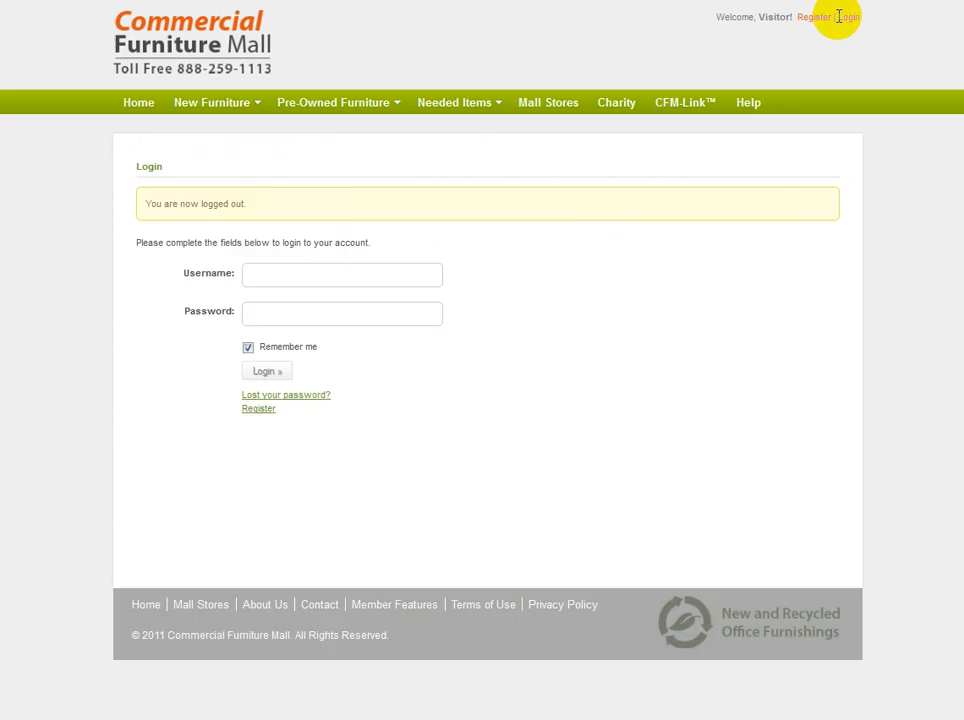
Go to the home page, search all products for "Herman Miller Workstations", and look over the matching ads
left_click(168, 58)
left_click(390, 58)
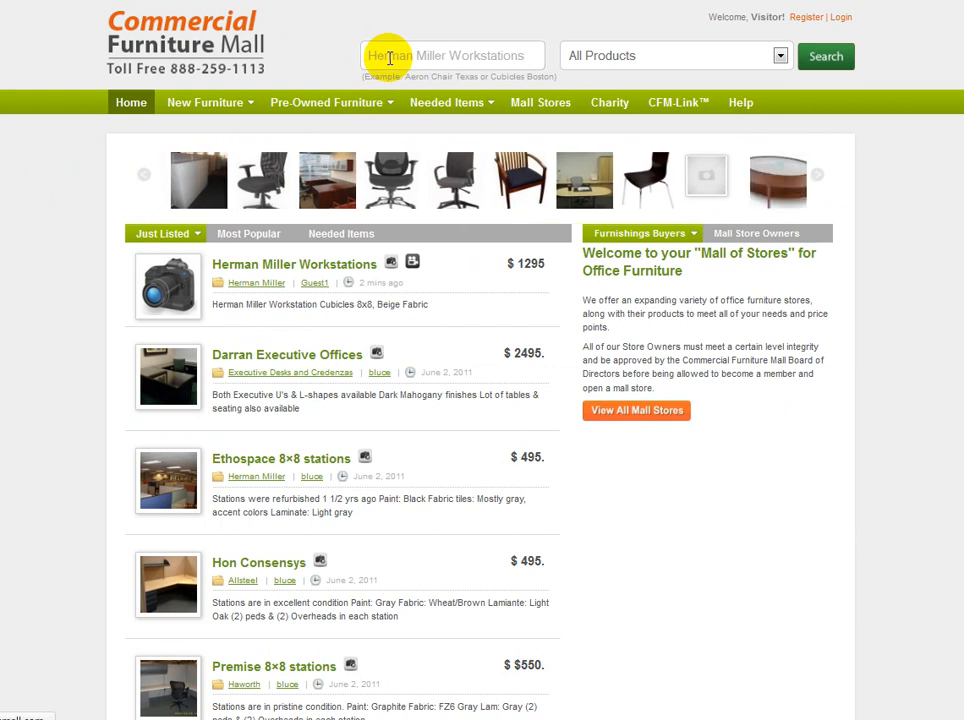
key("Return")
mouse_move(172, 256)
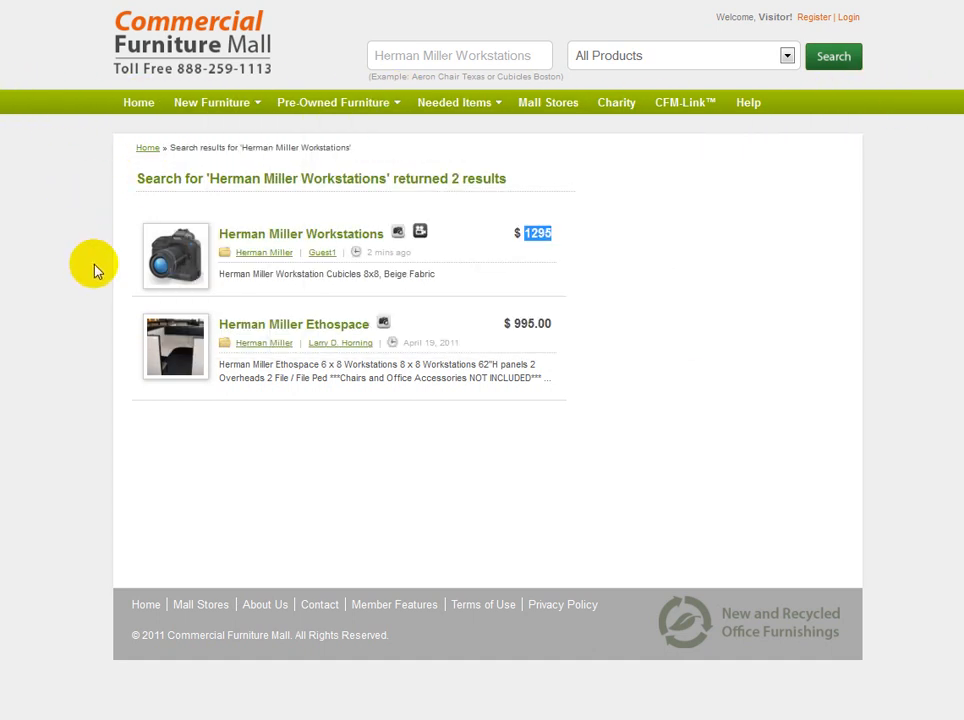
Open the Herman Miller Workstations listing as a visitor, and view its seller contact form and seller information
left_click(297, 238)
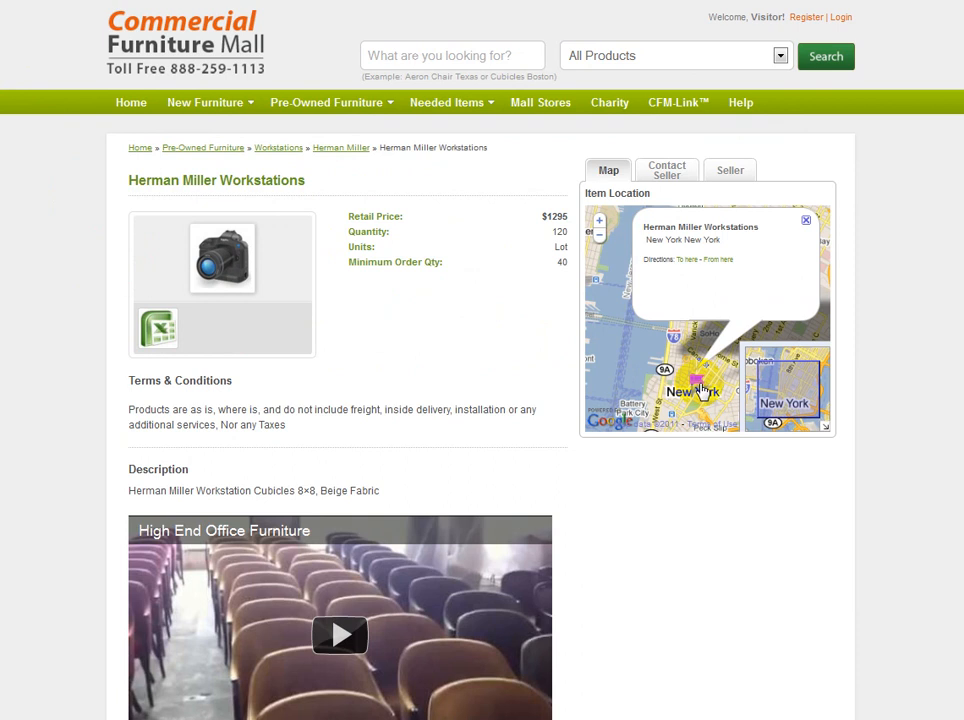
left_click(672, 172)
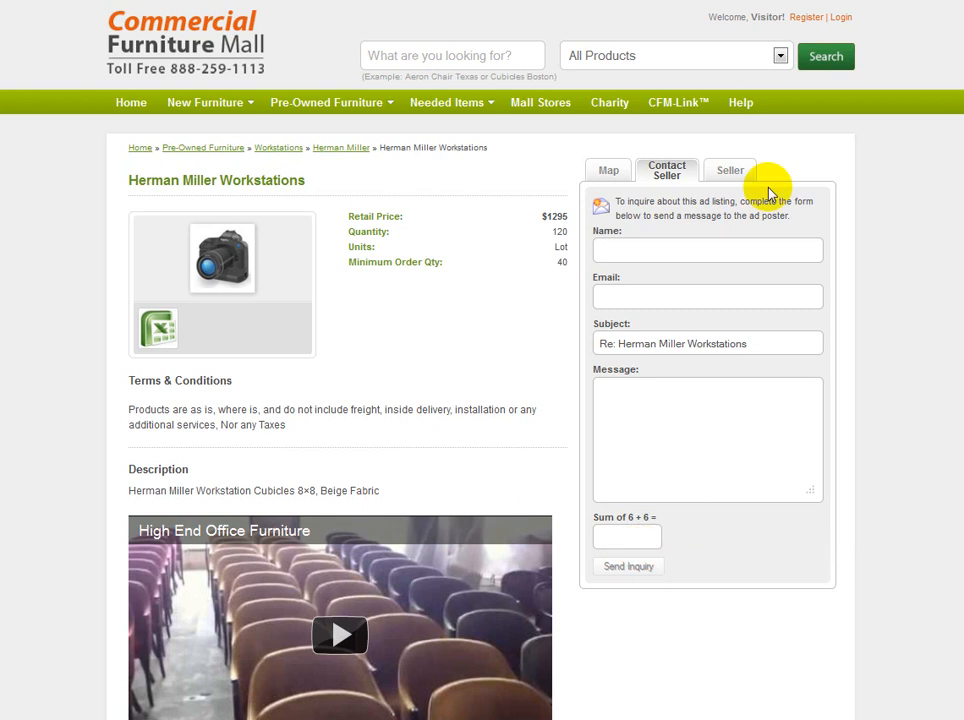
left_click(729, 176)
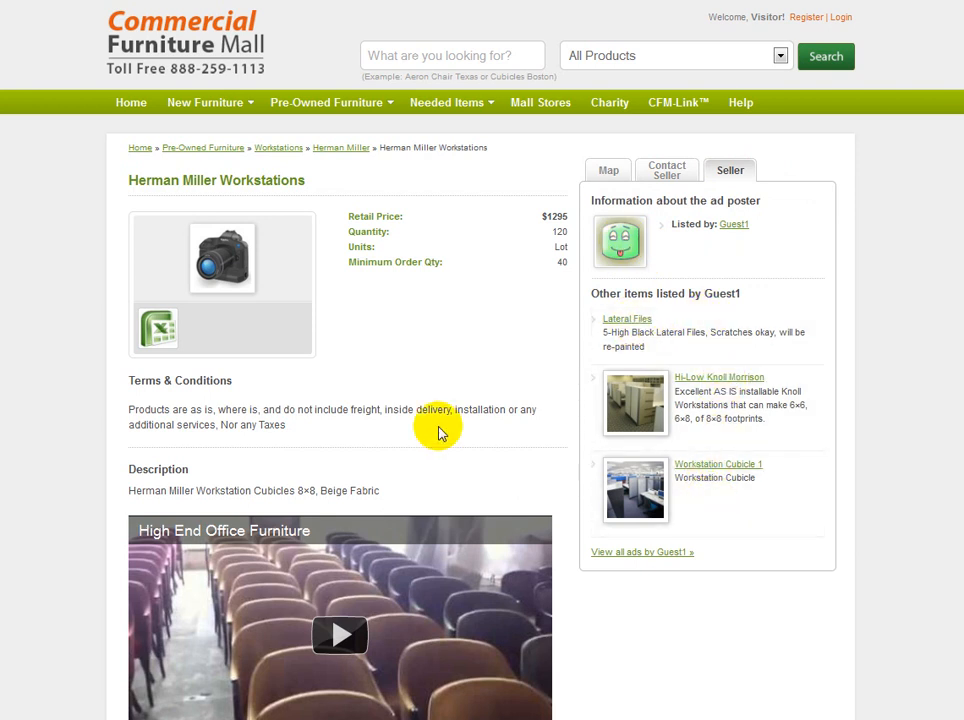
Play the listing's embedded video briefly as a visitor, pause it, and return to the listing details
scroll(441, 428, "down", 3)
left_click(328, 497)
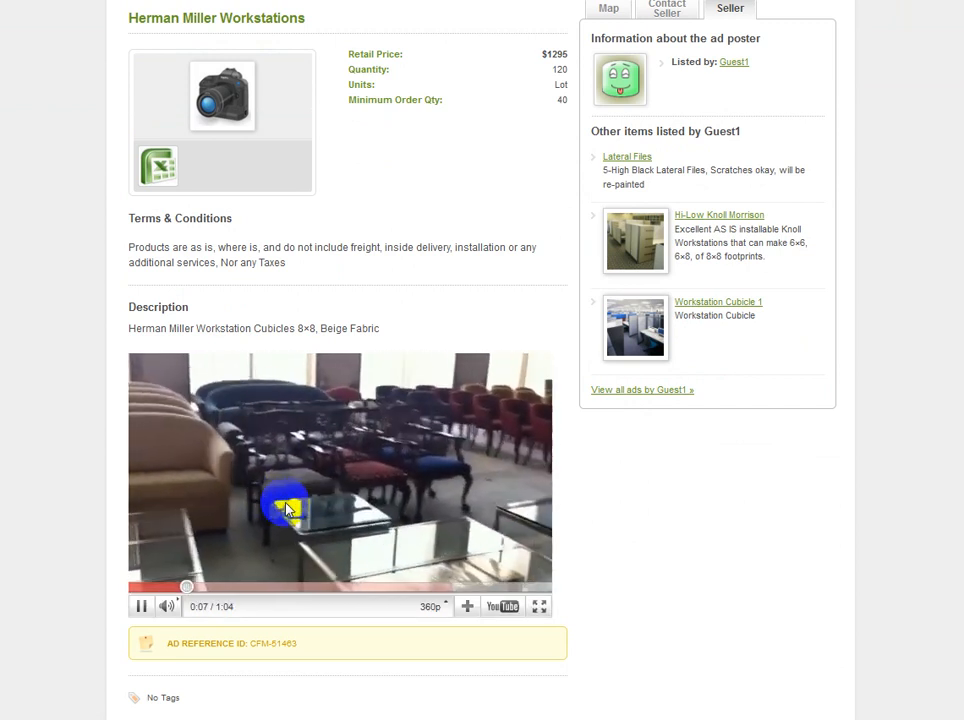
left_click(141, 606)
scroll(258, 494, "up", 3)
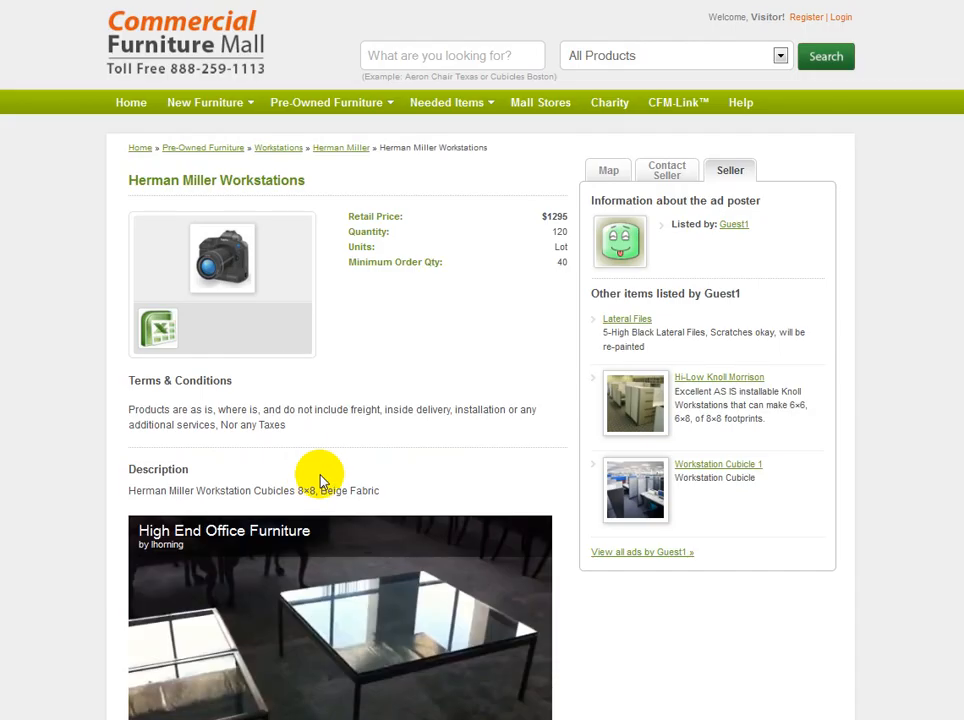